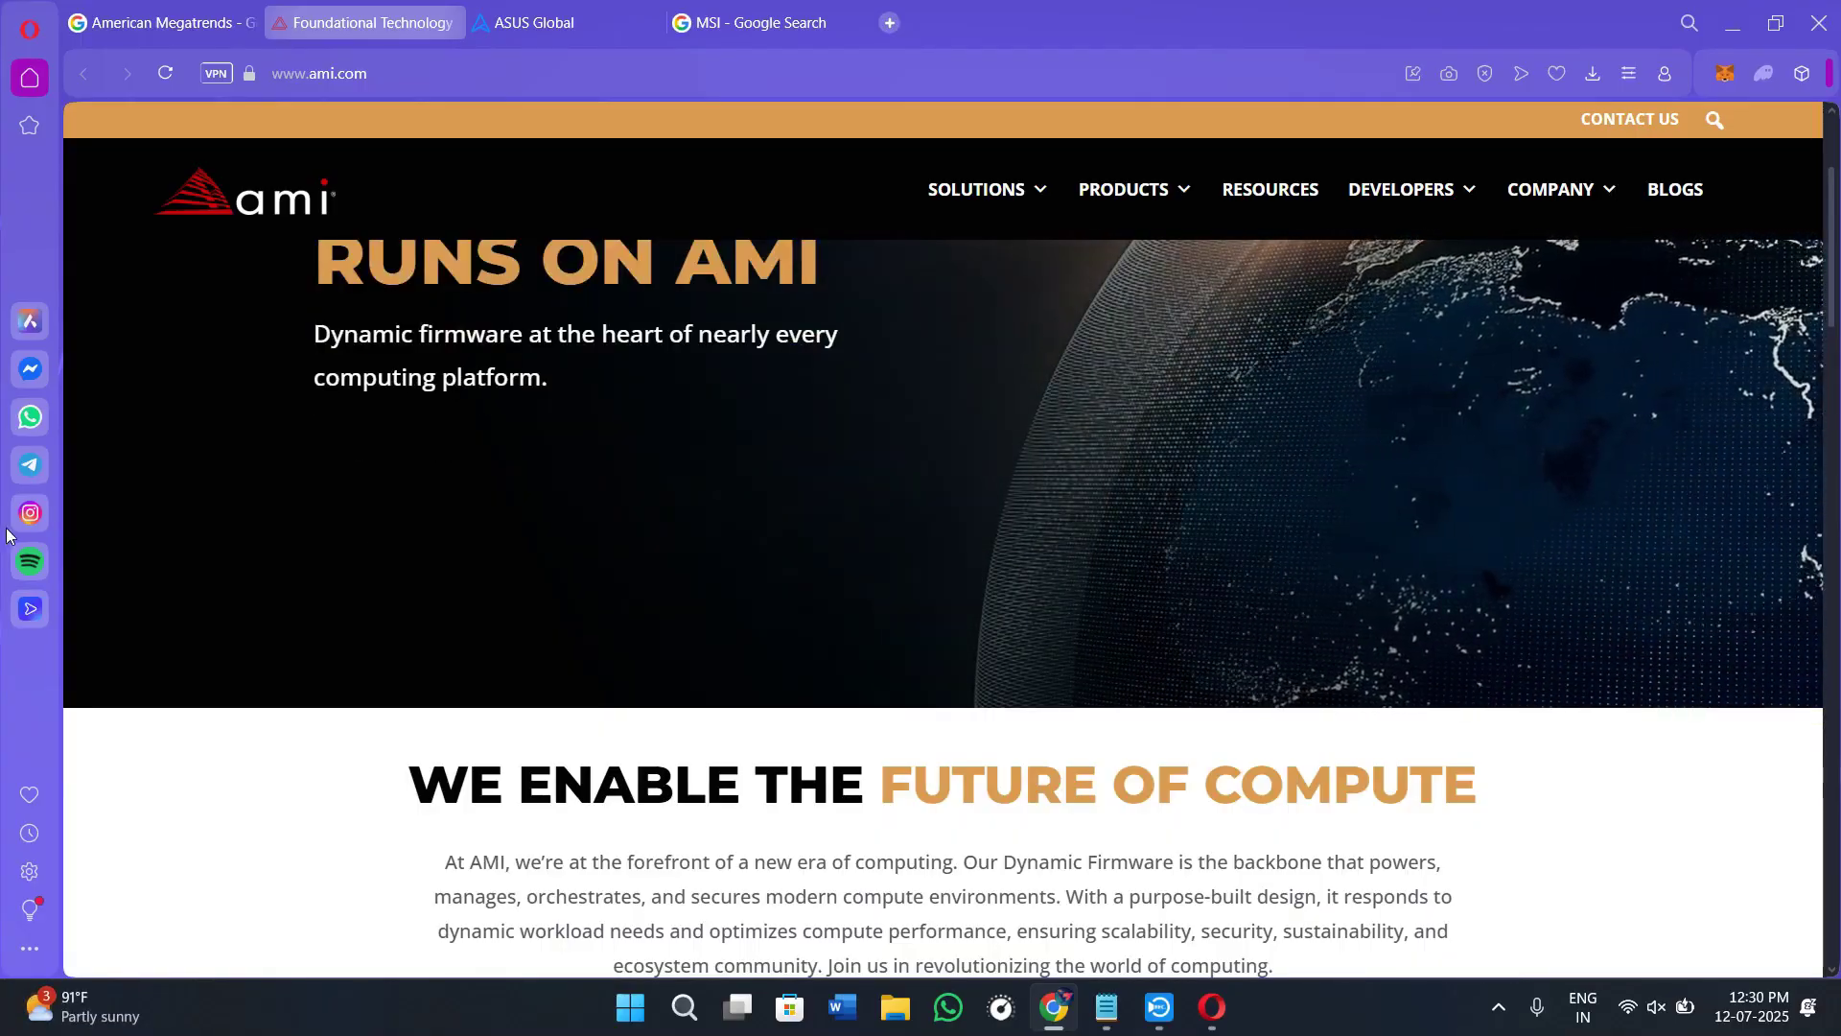
Launch msinfo32 from a centred Run dialog to check the BIOS version.
scroll(528, 635, "down", 1)
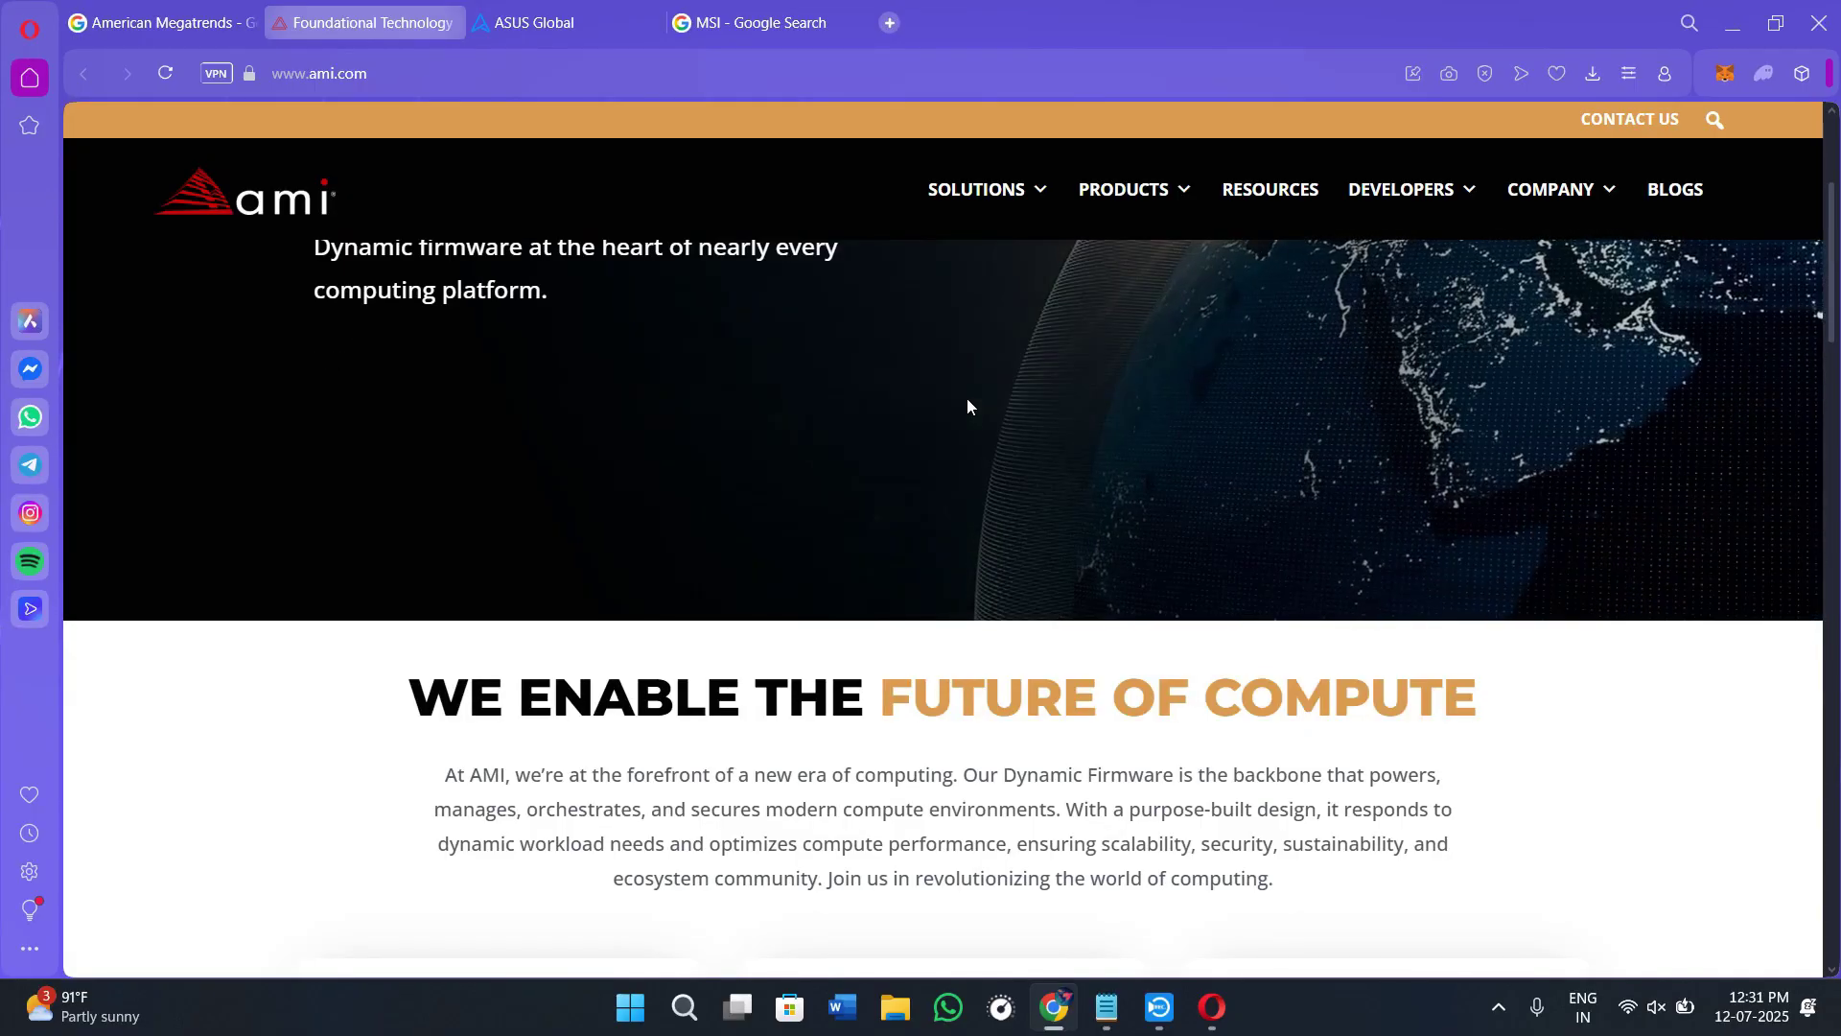
key("super+r")
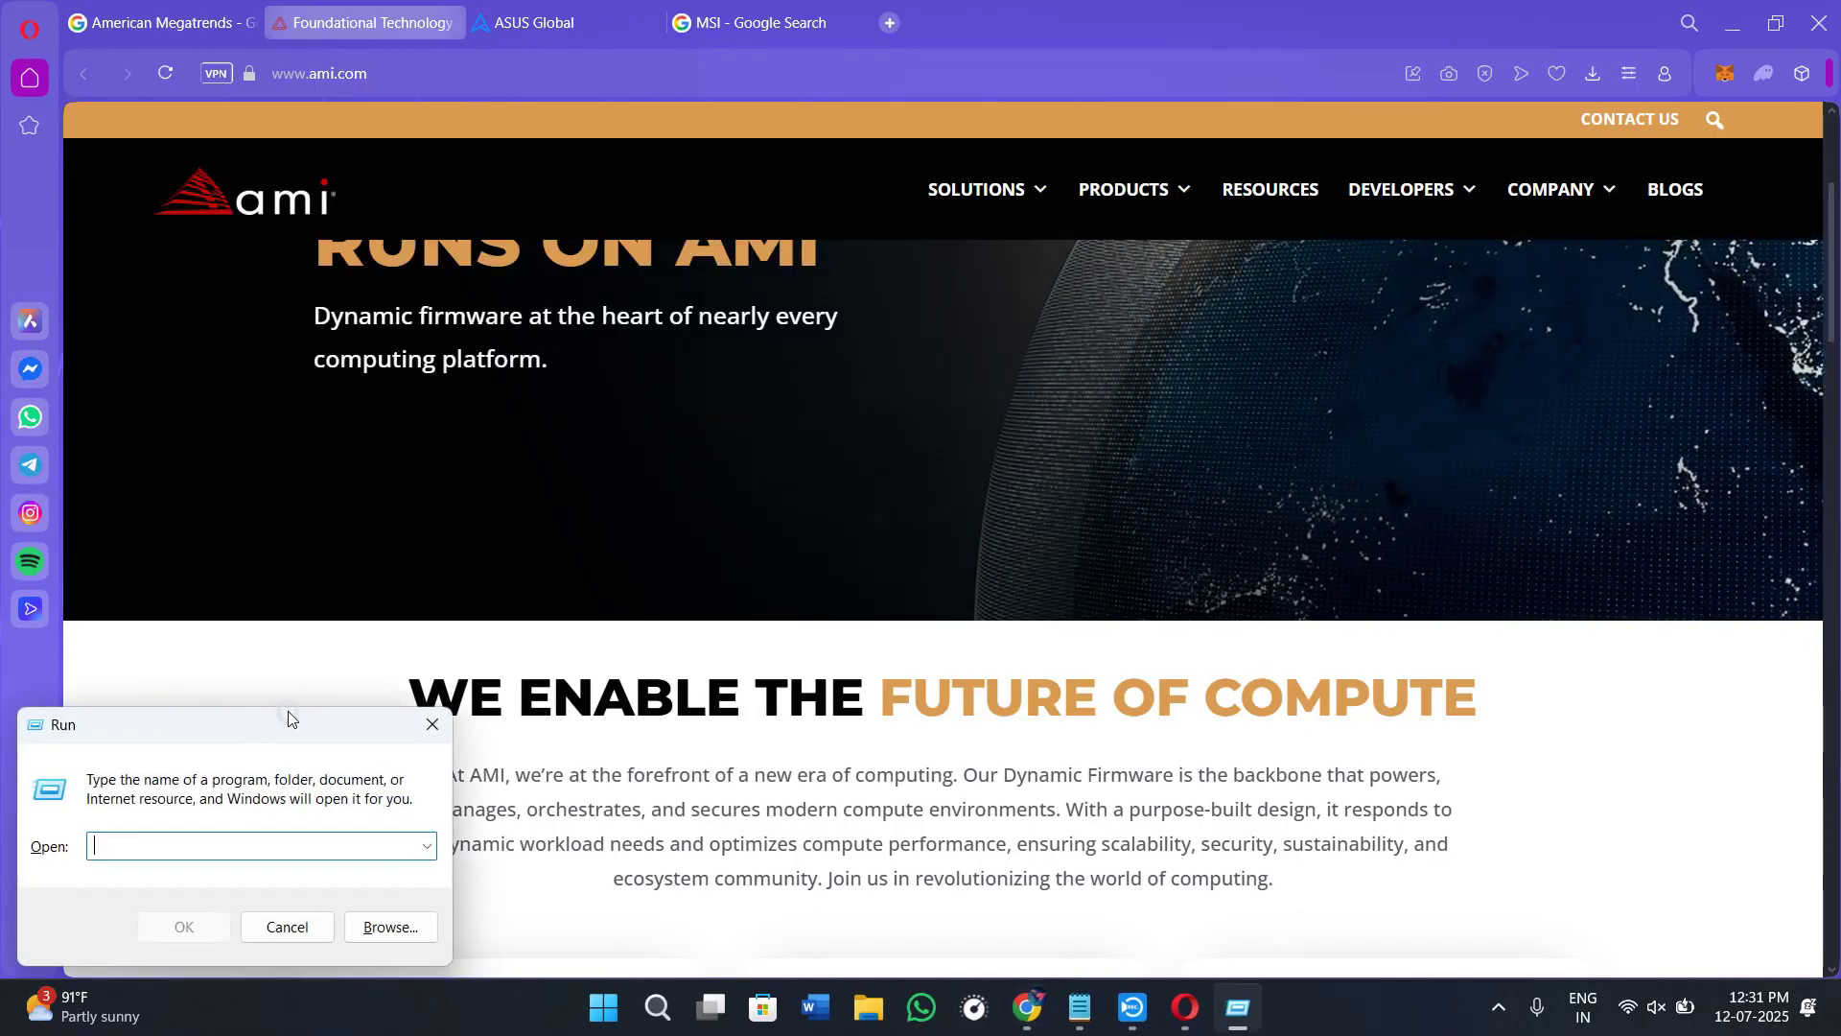
left_click_drag(255, 721, 1051, 282)
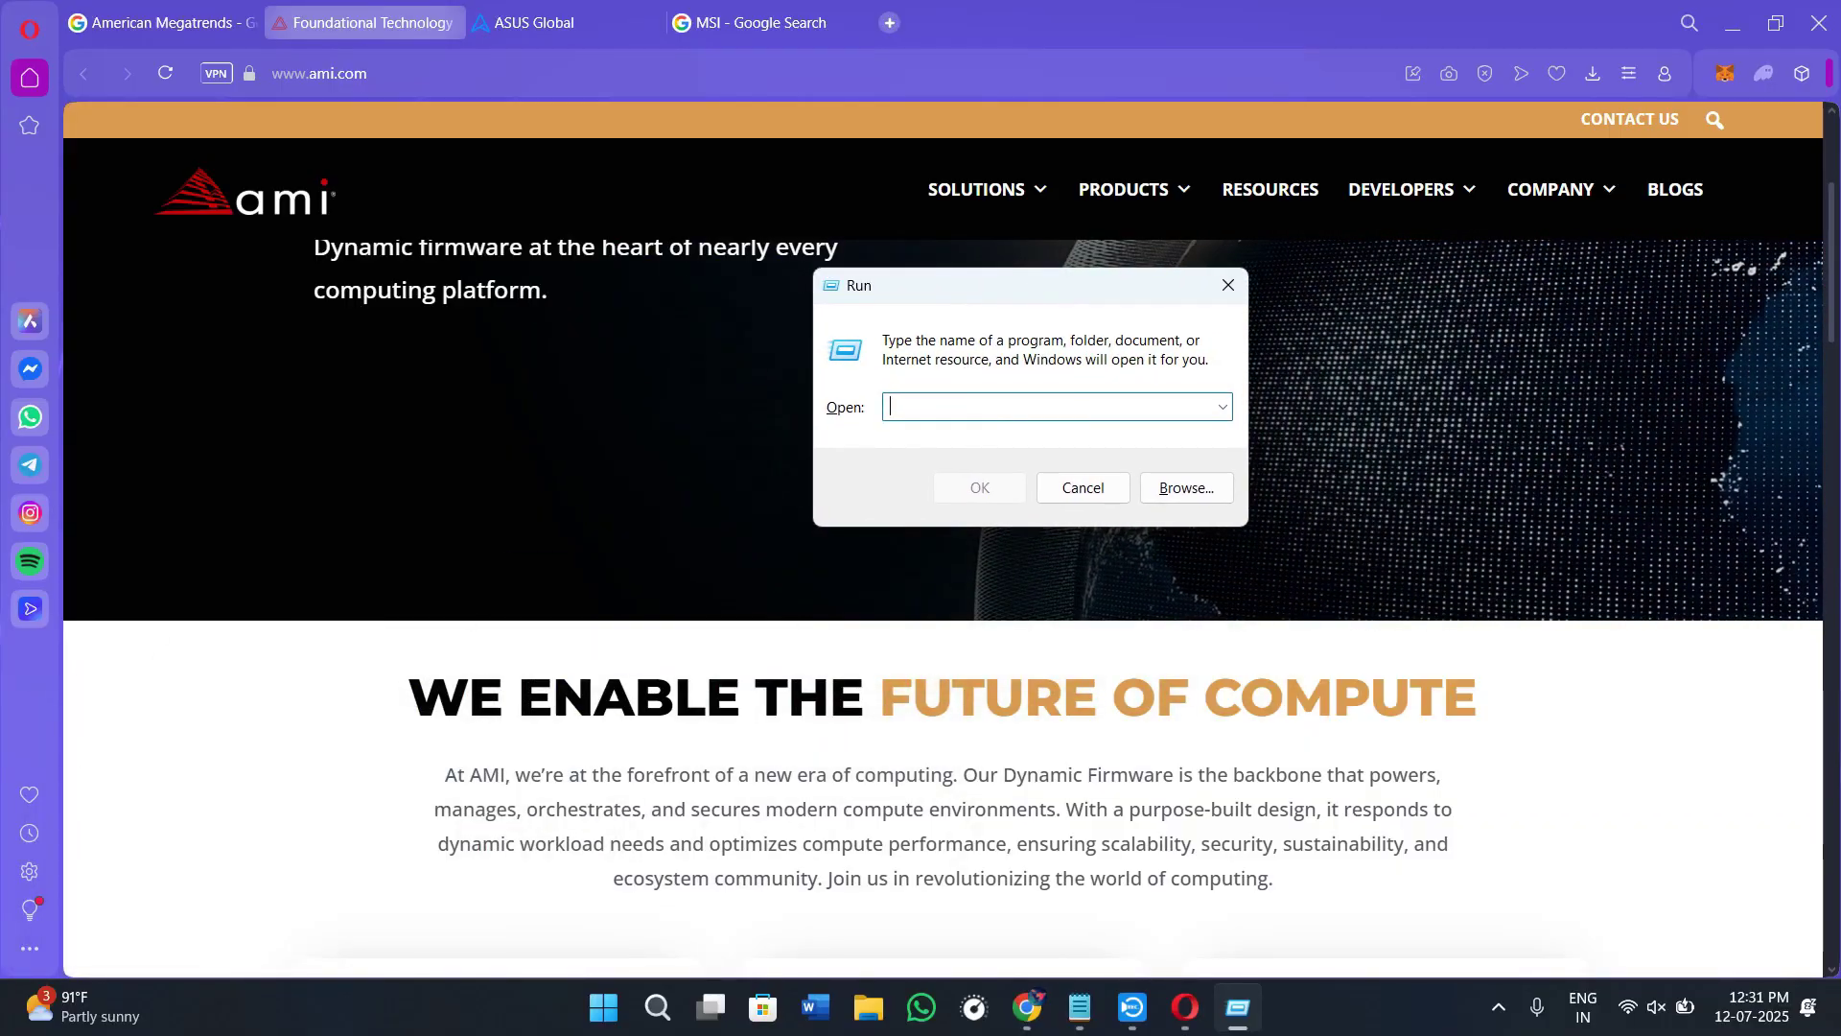
left_click(1023, 397)
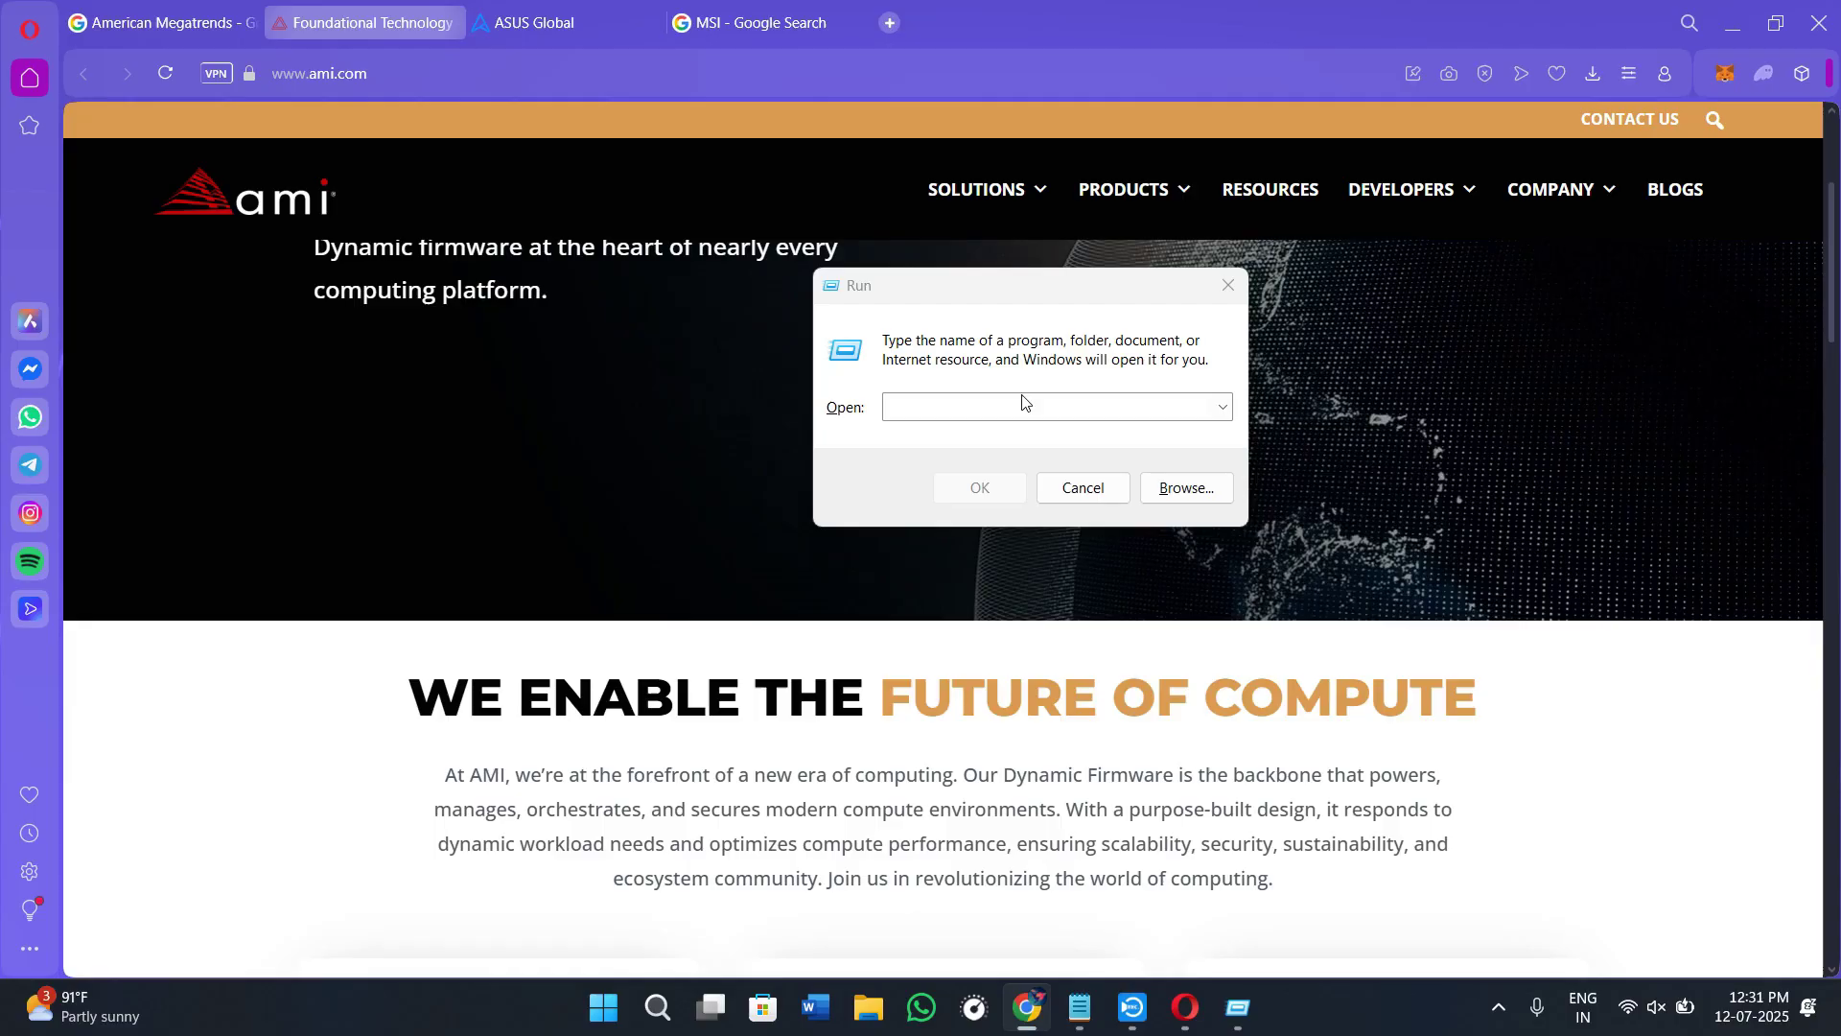
type("msinfo32")
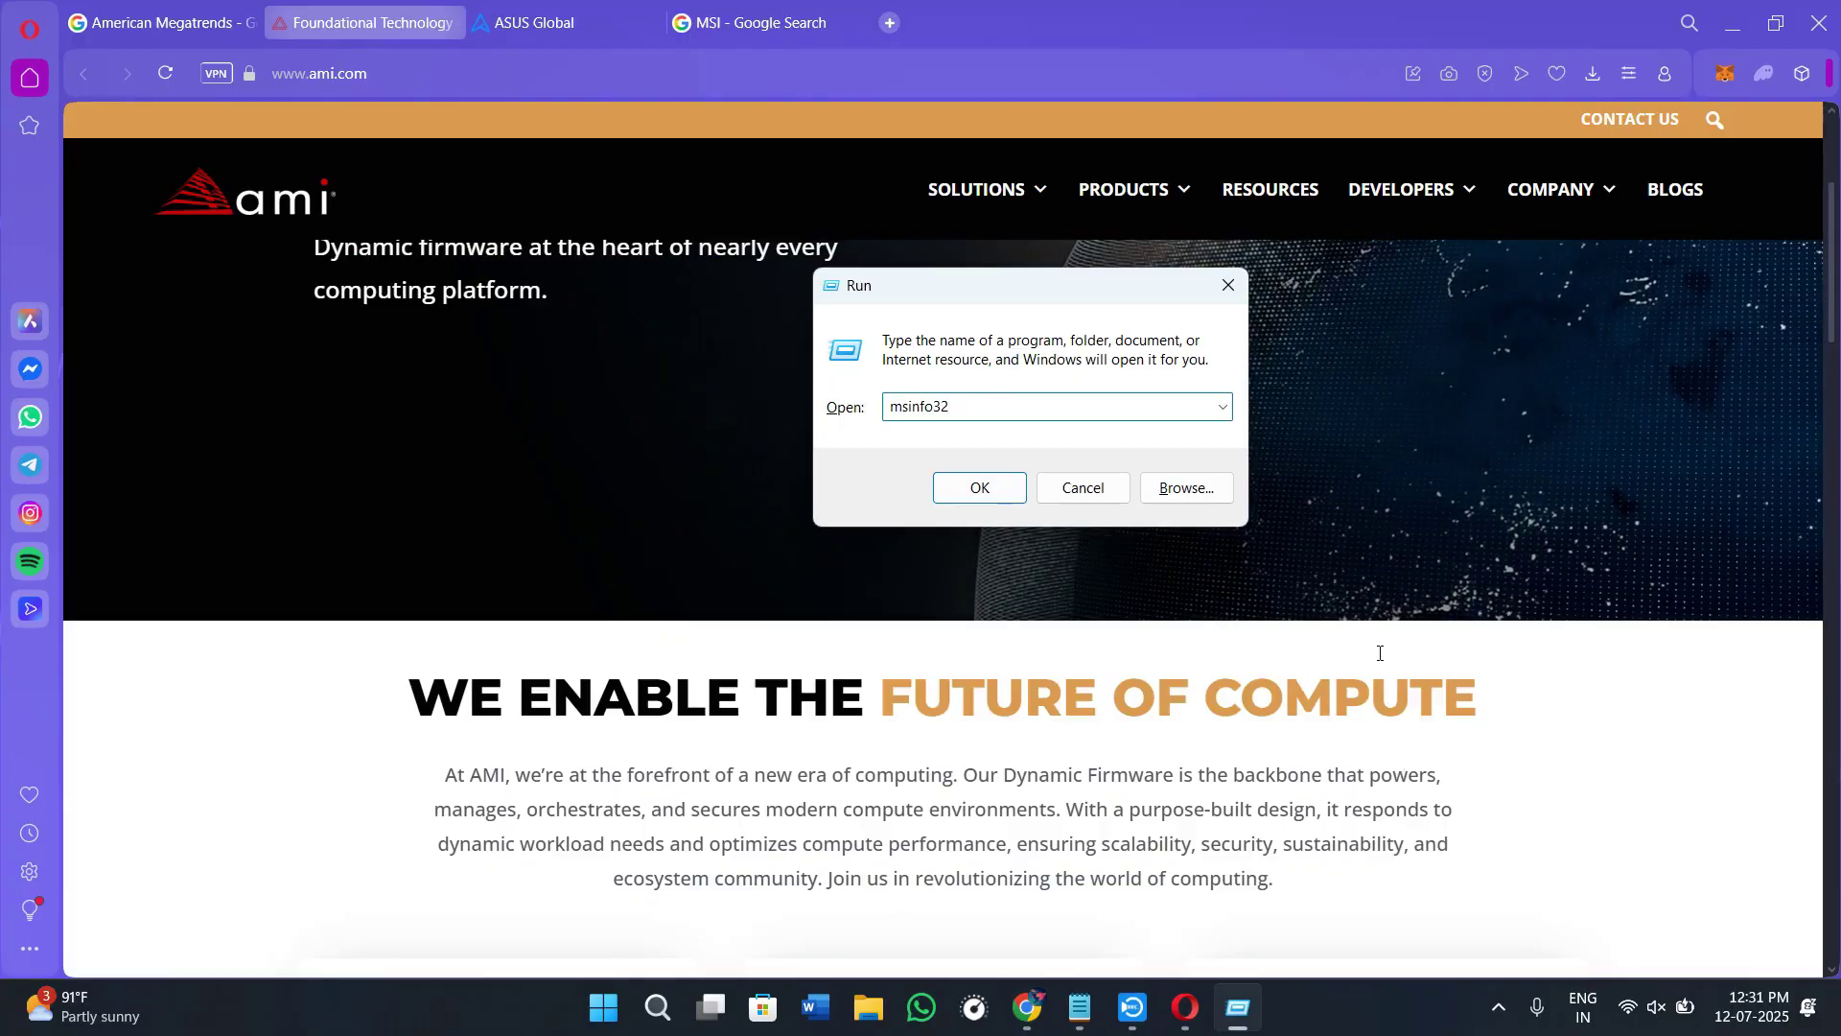
key("Return")
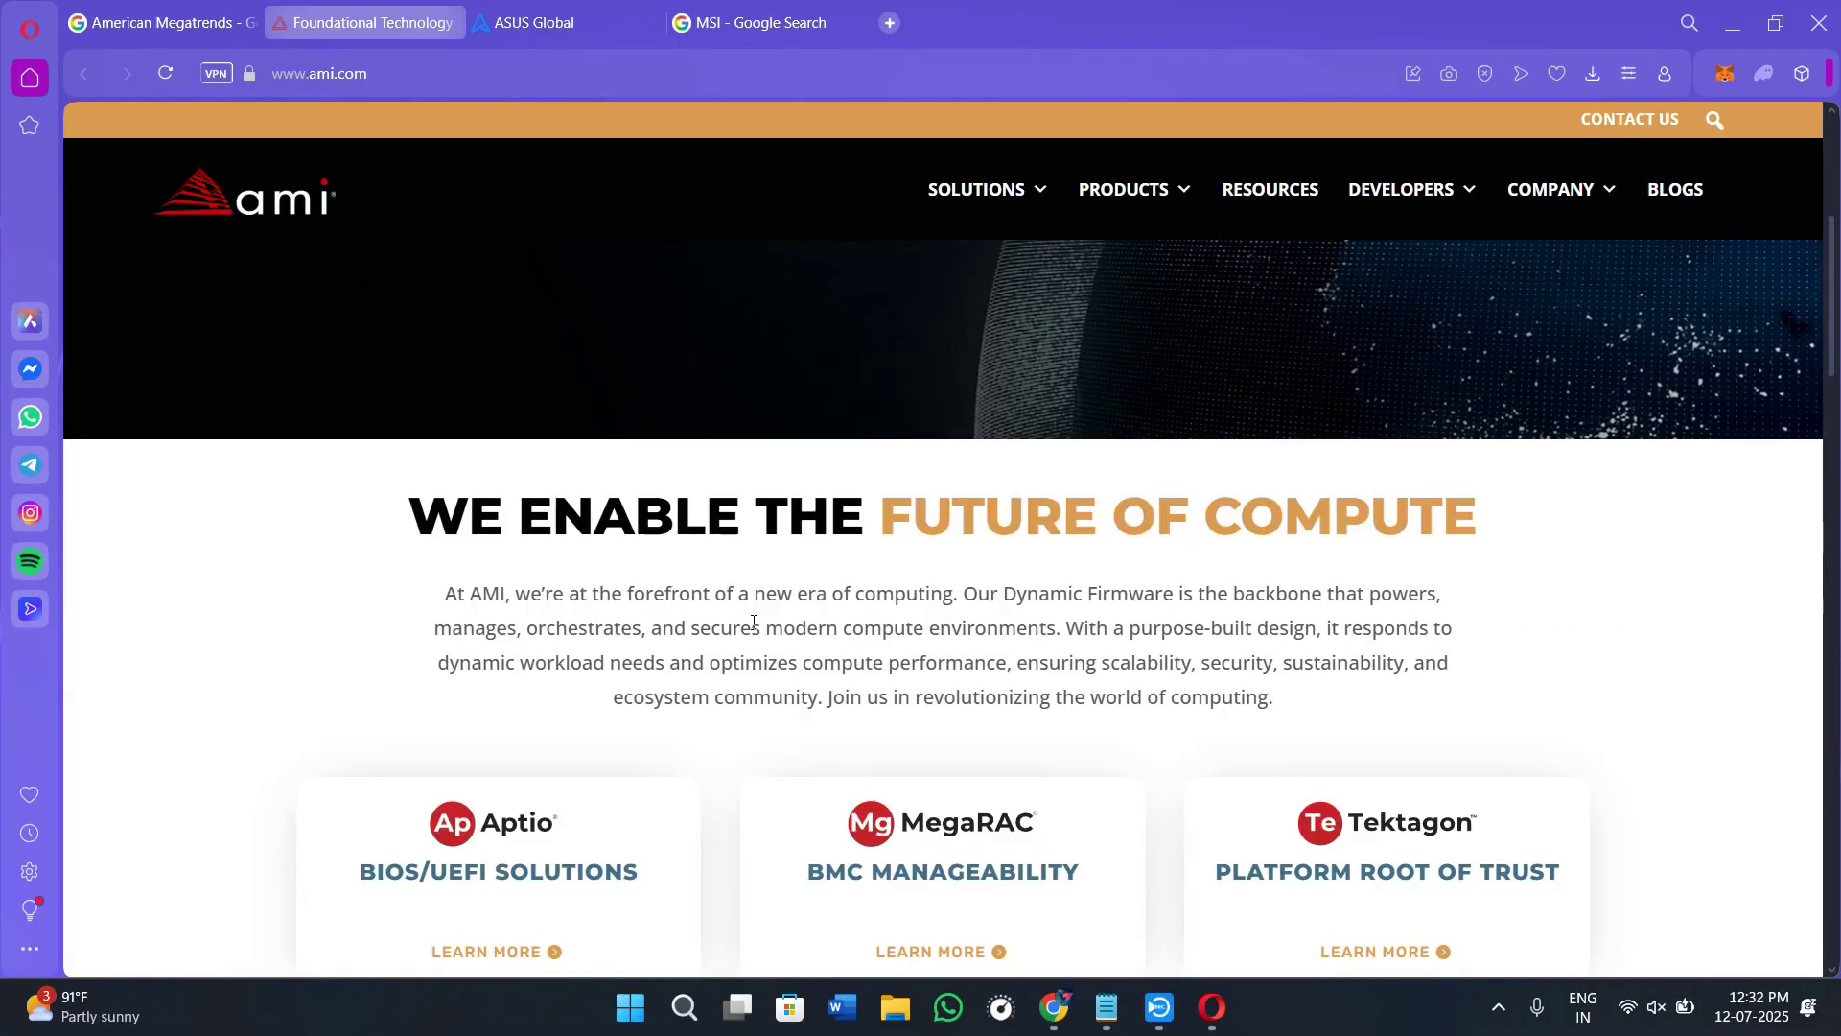
scroll(732, 633, "down", 2)
scroll(636, 688, "down", 1)
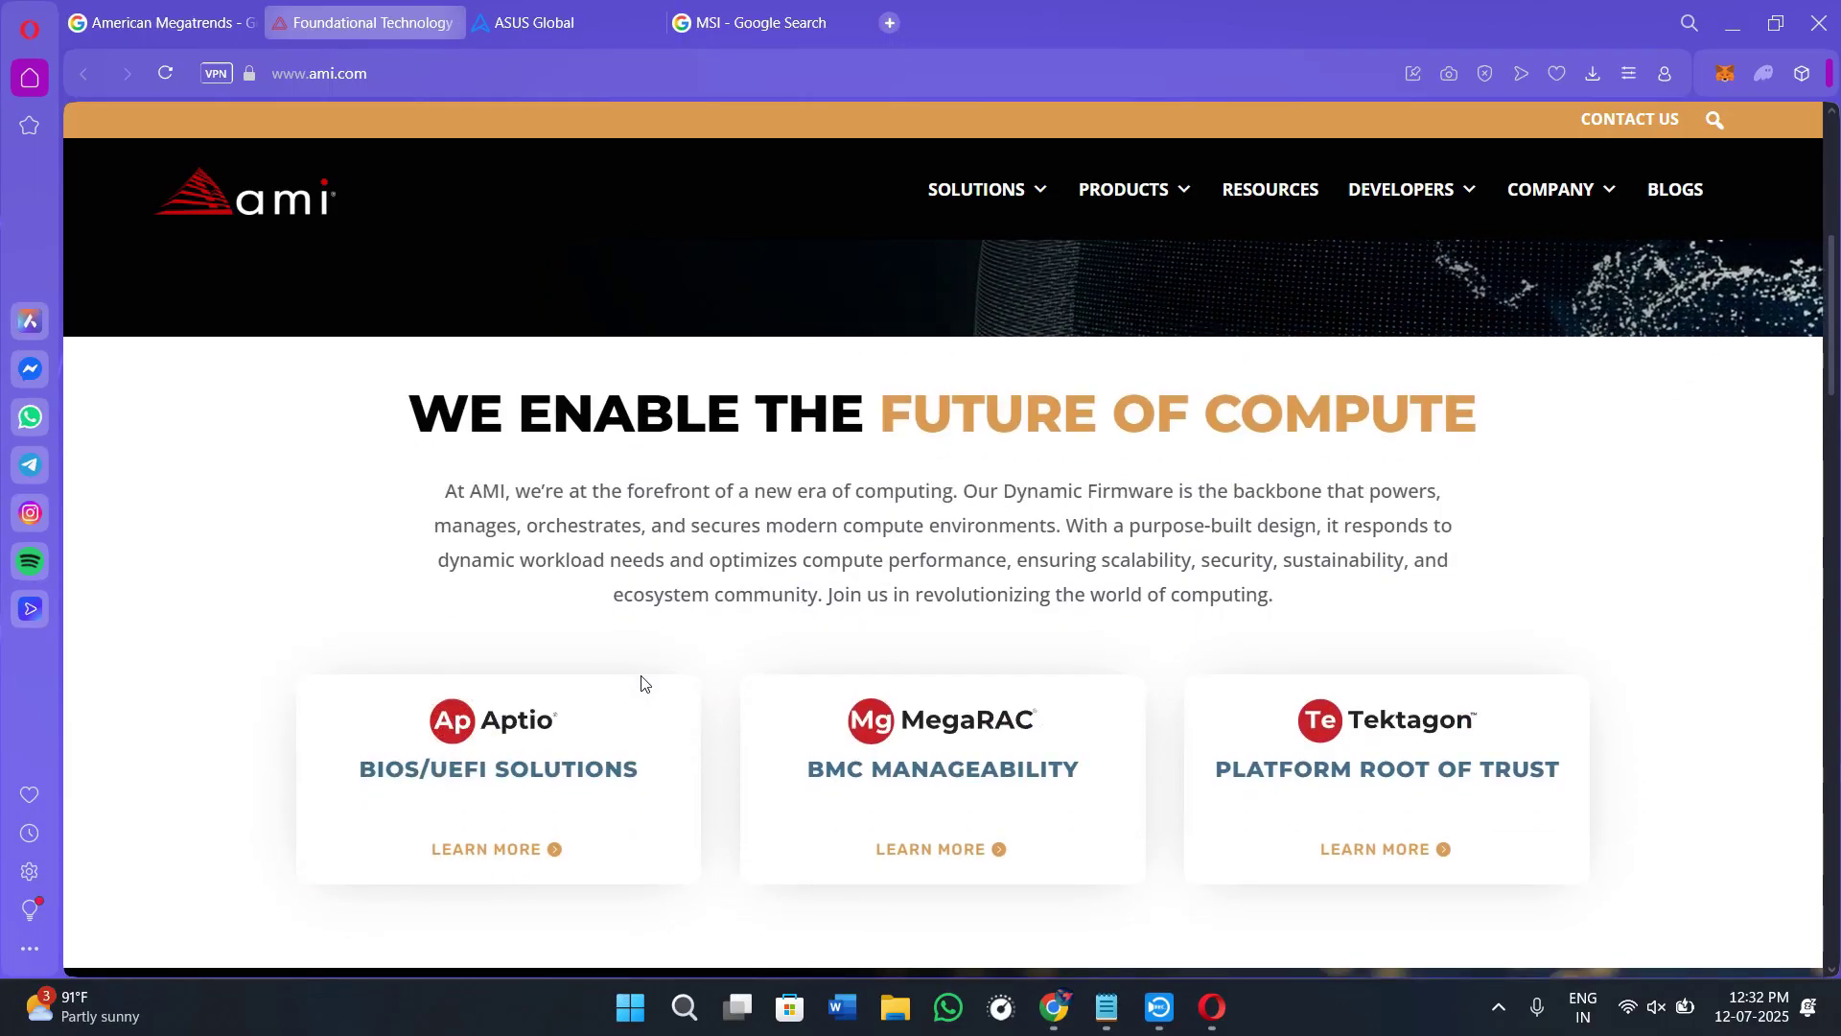
scroll(669, 707, "down", 1)
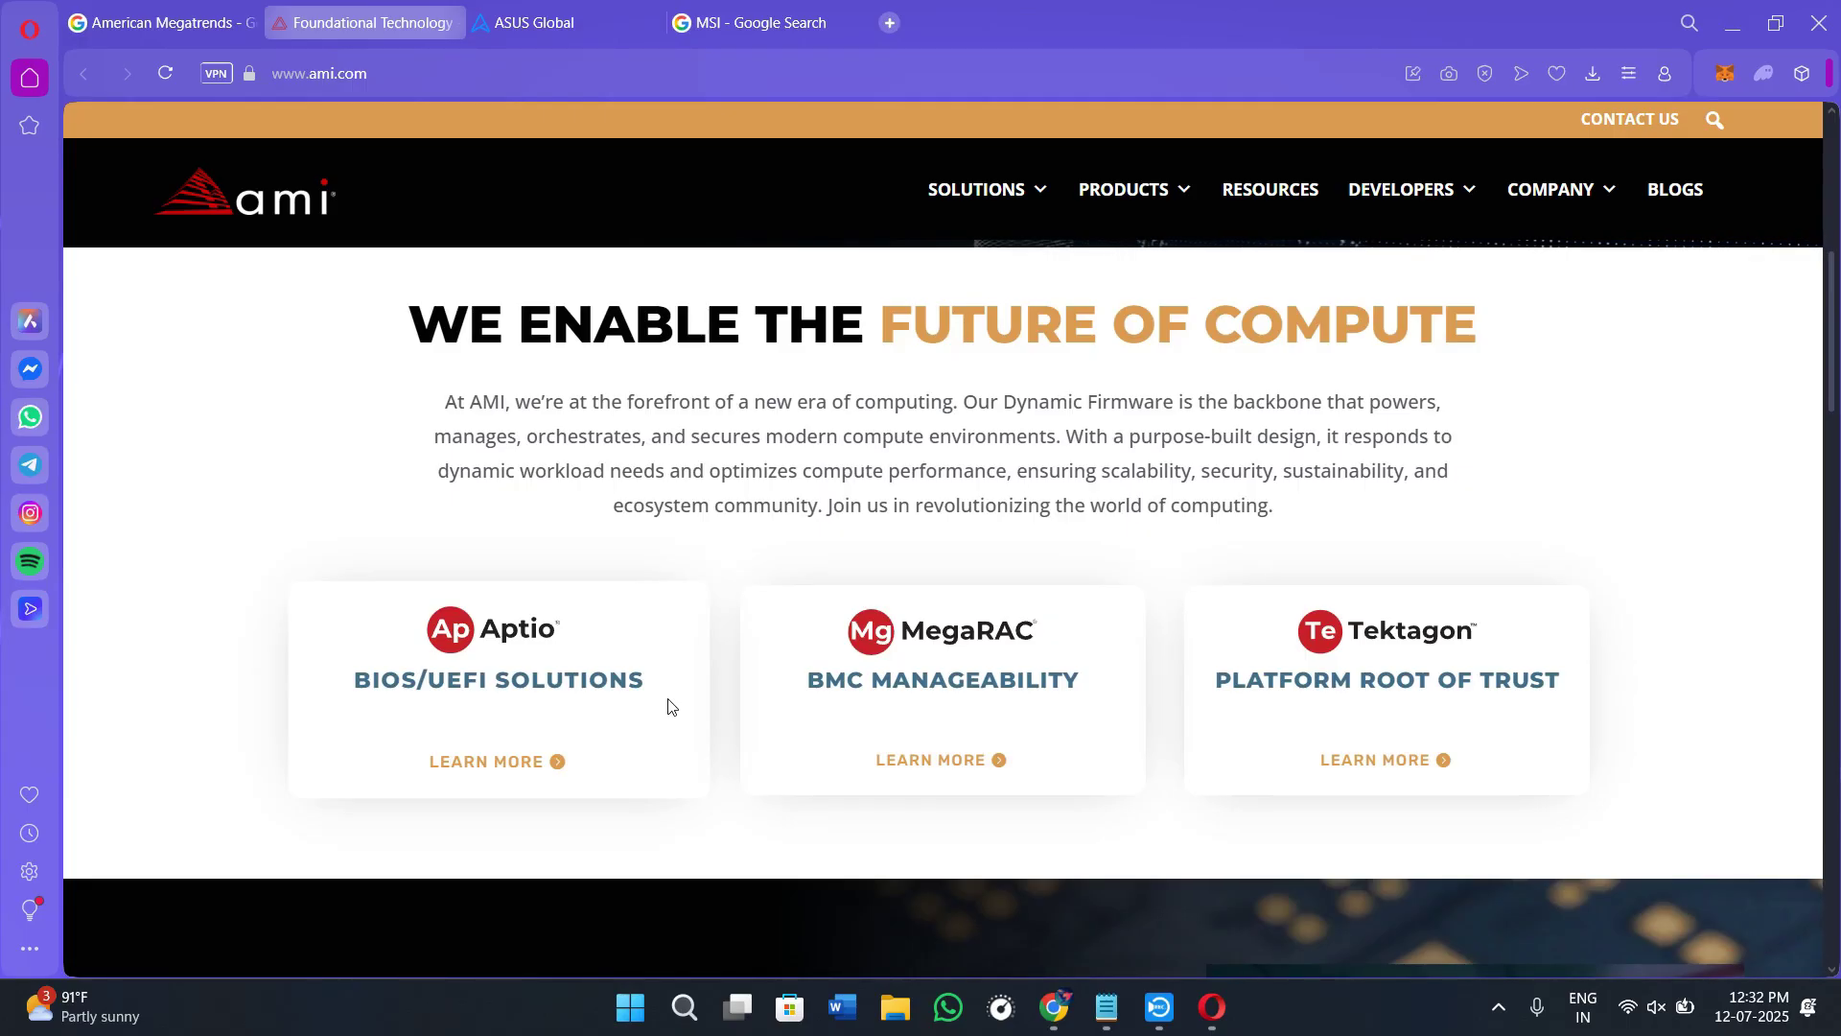
Switch among Opera tabs, briefly opening the MSI Global result, then return to ASUS Global.
key("ctrl+Tab")
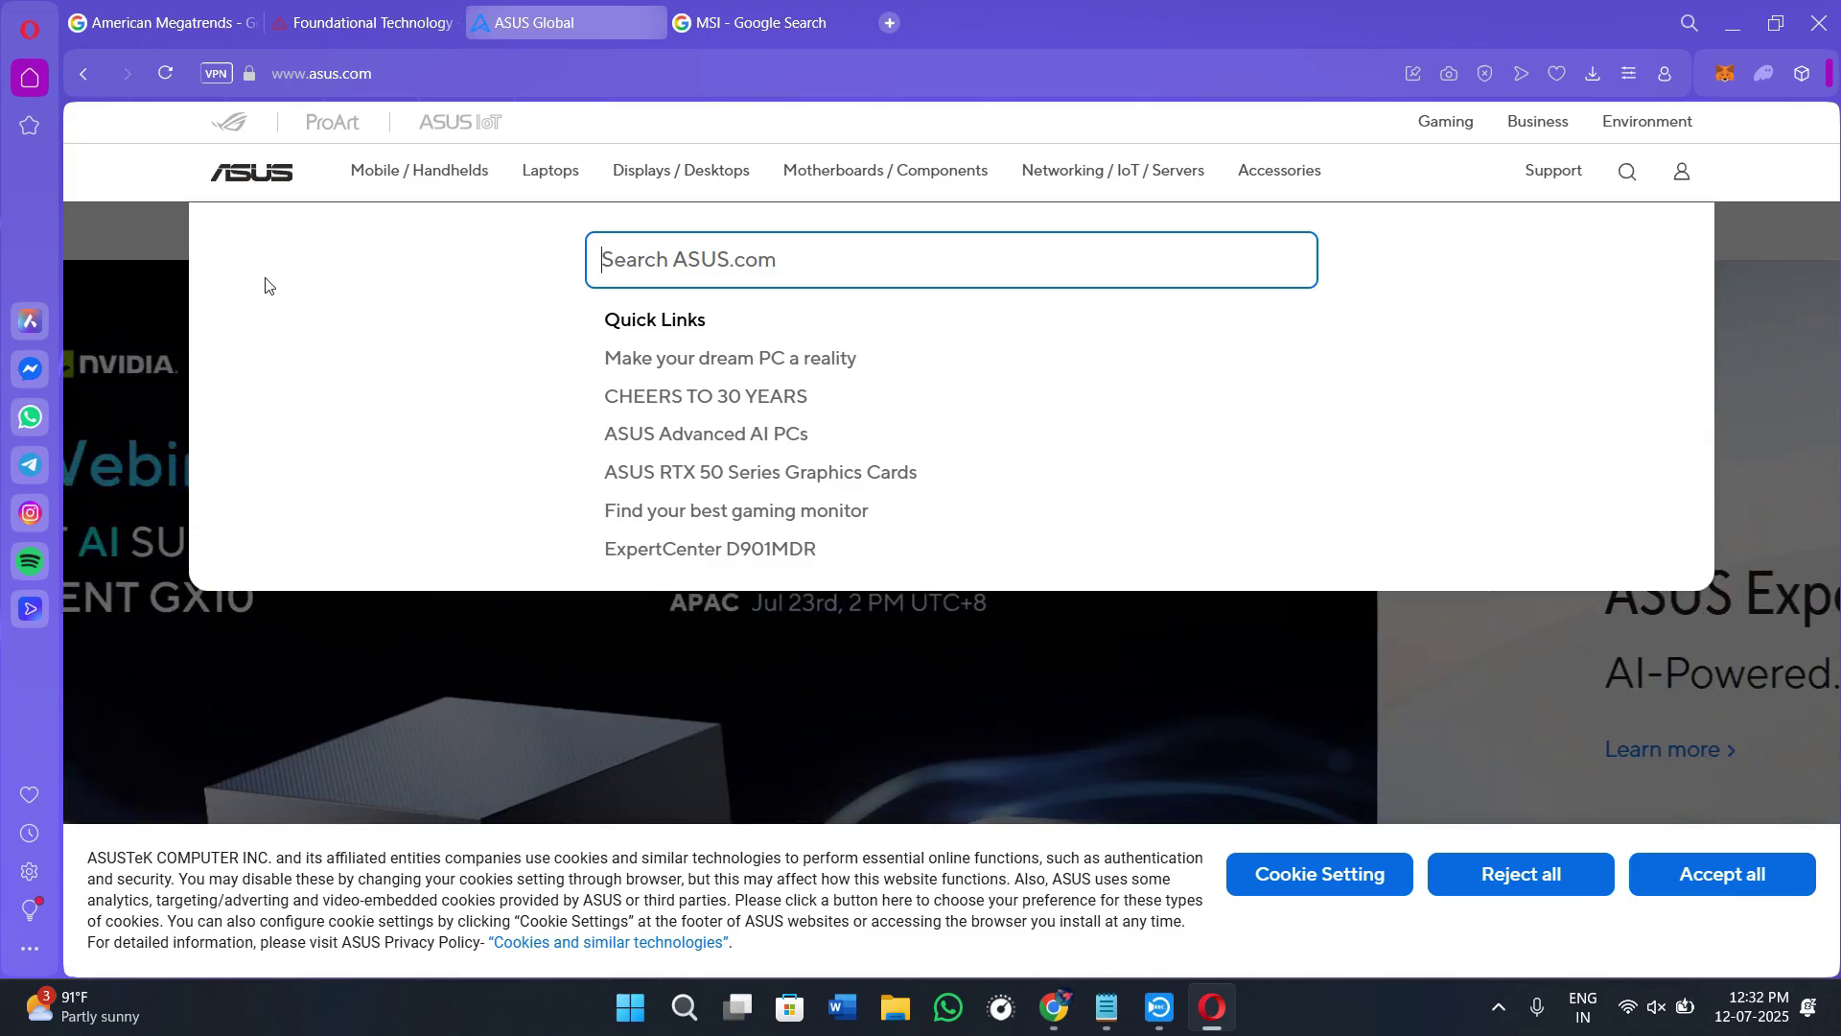
left_click(489, 80)
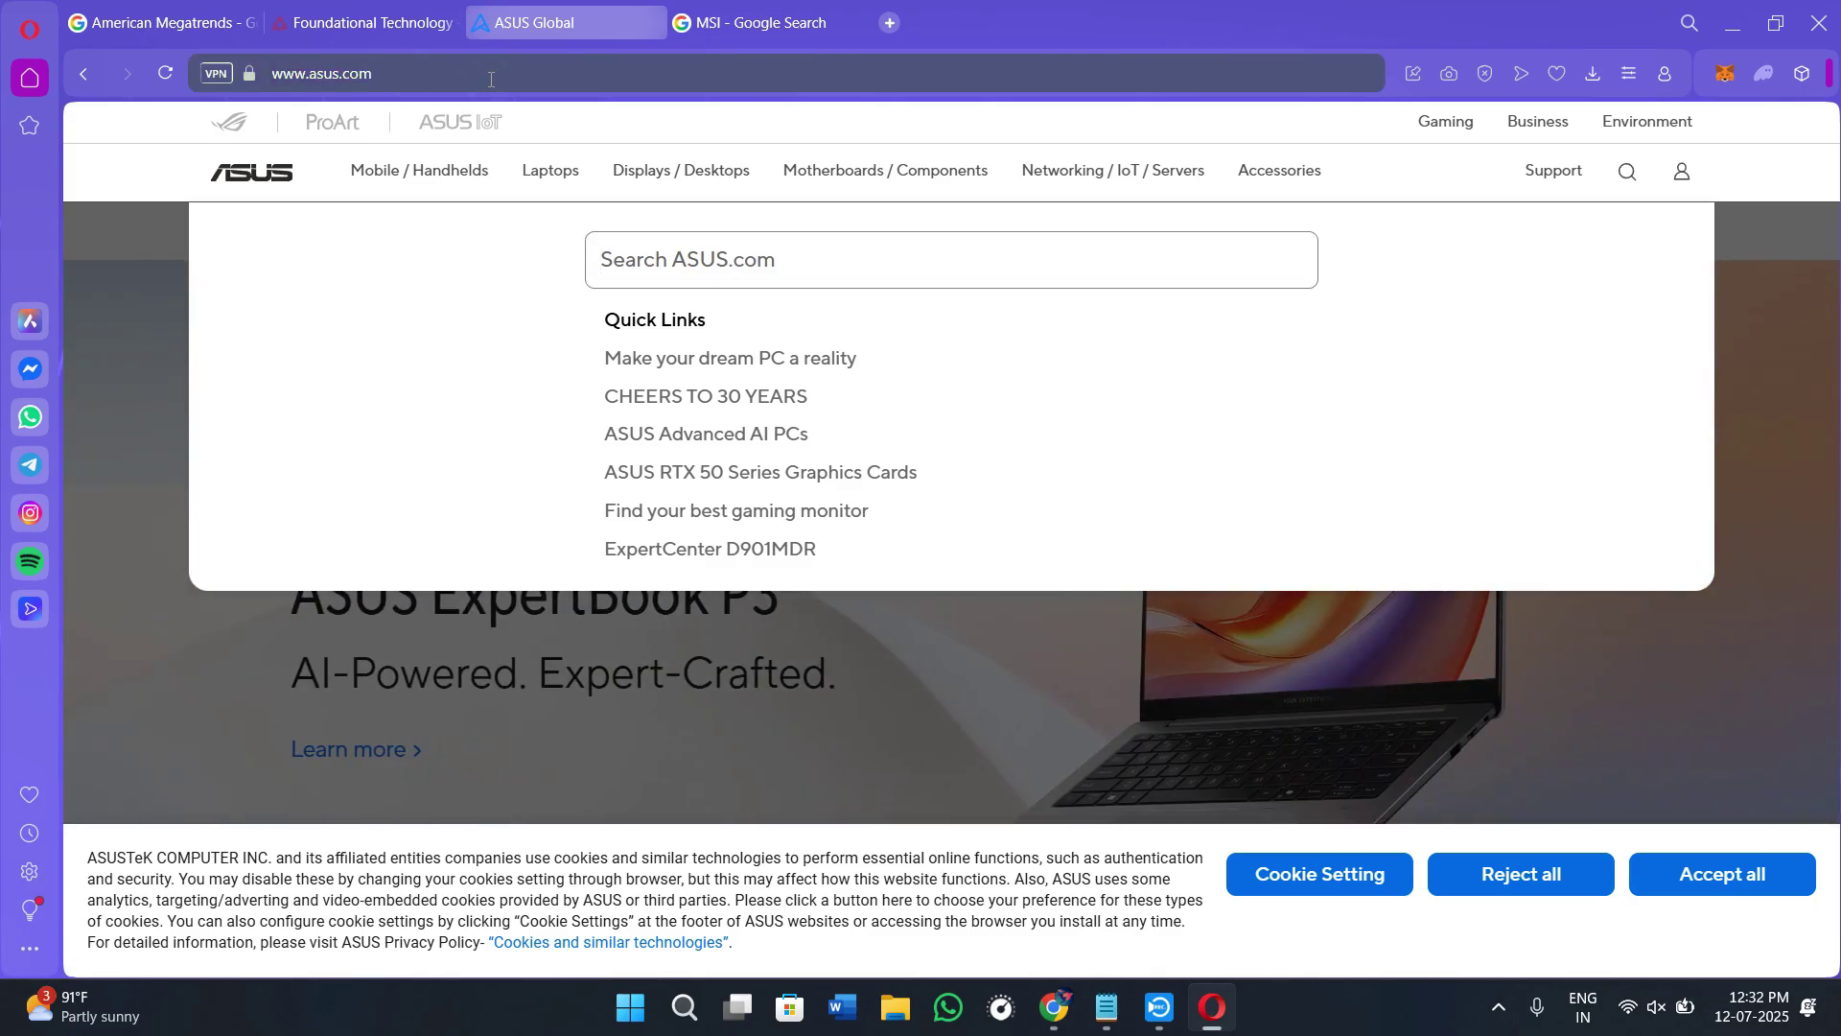
key("alt+Tab")
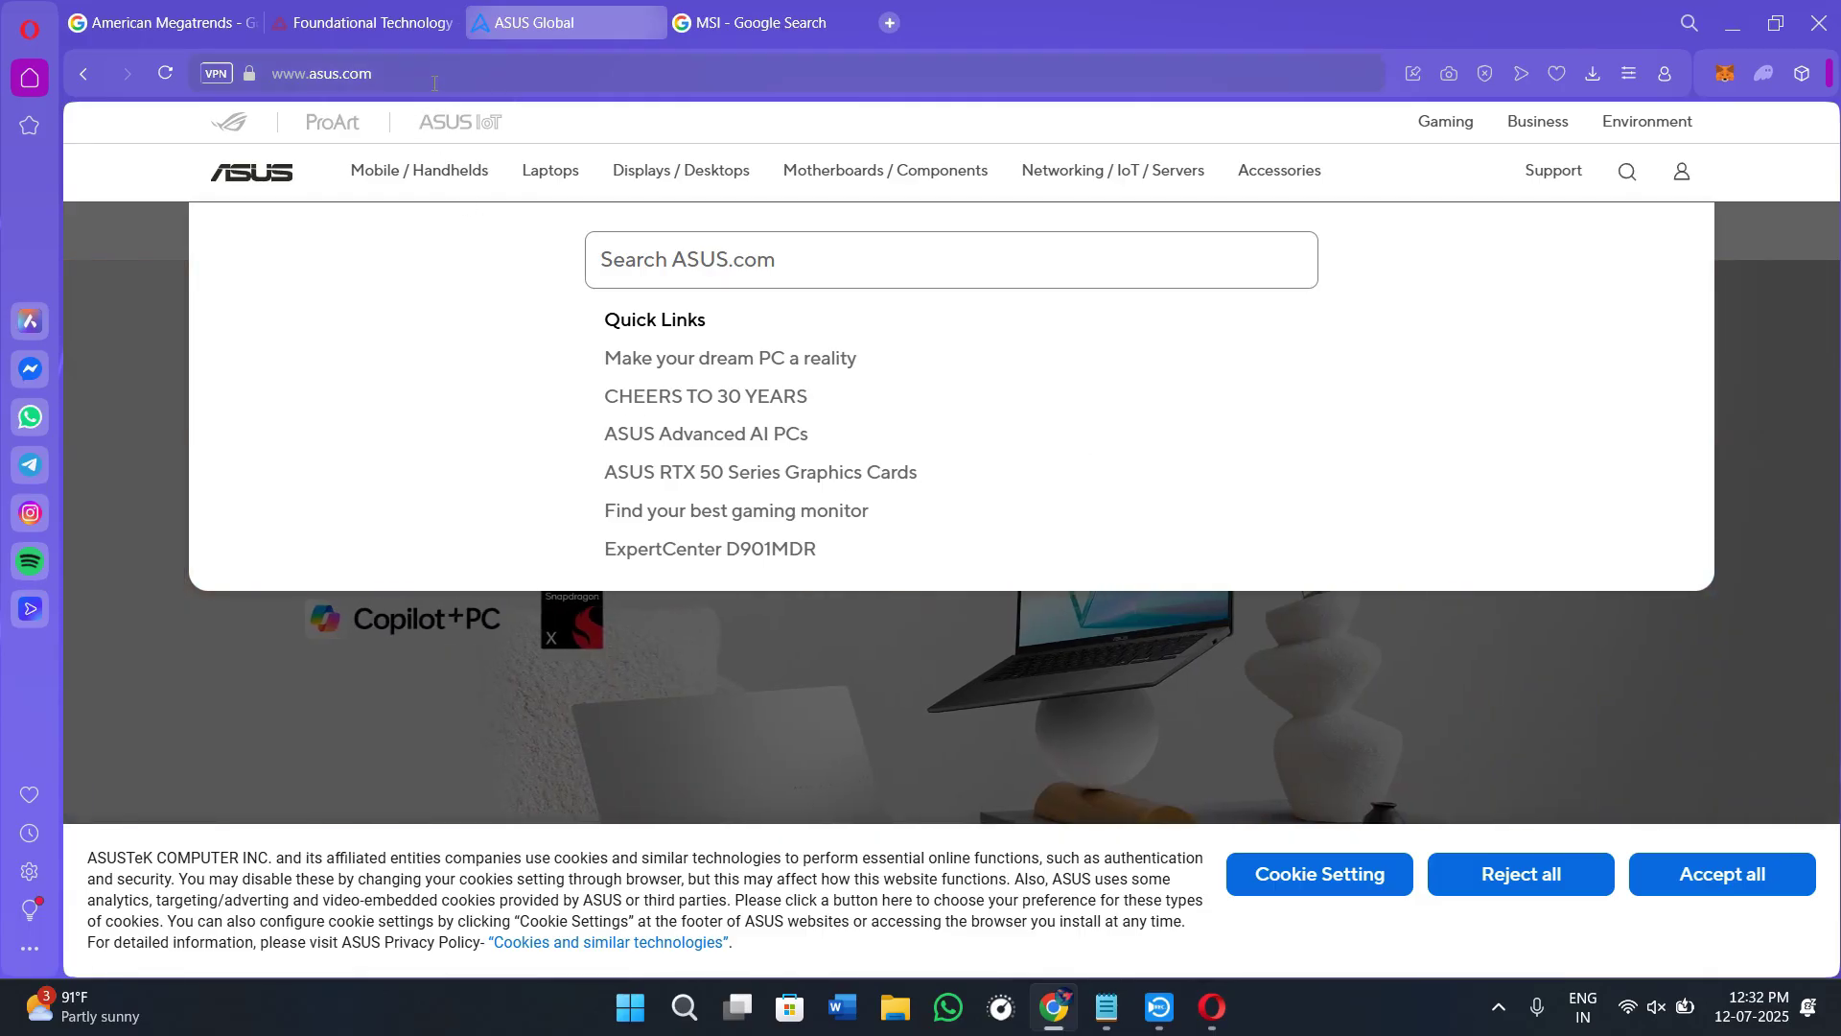
left_click(384, 76)
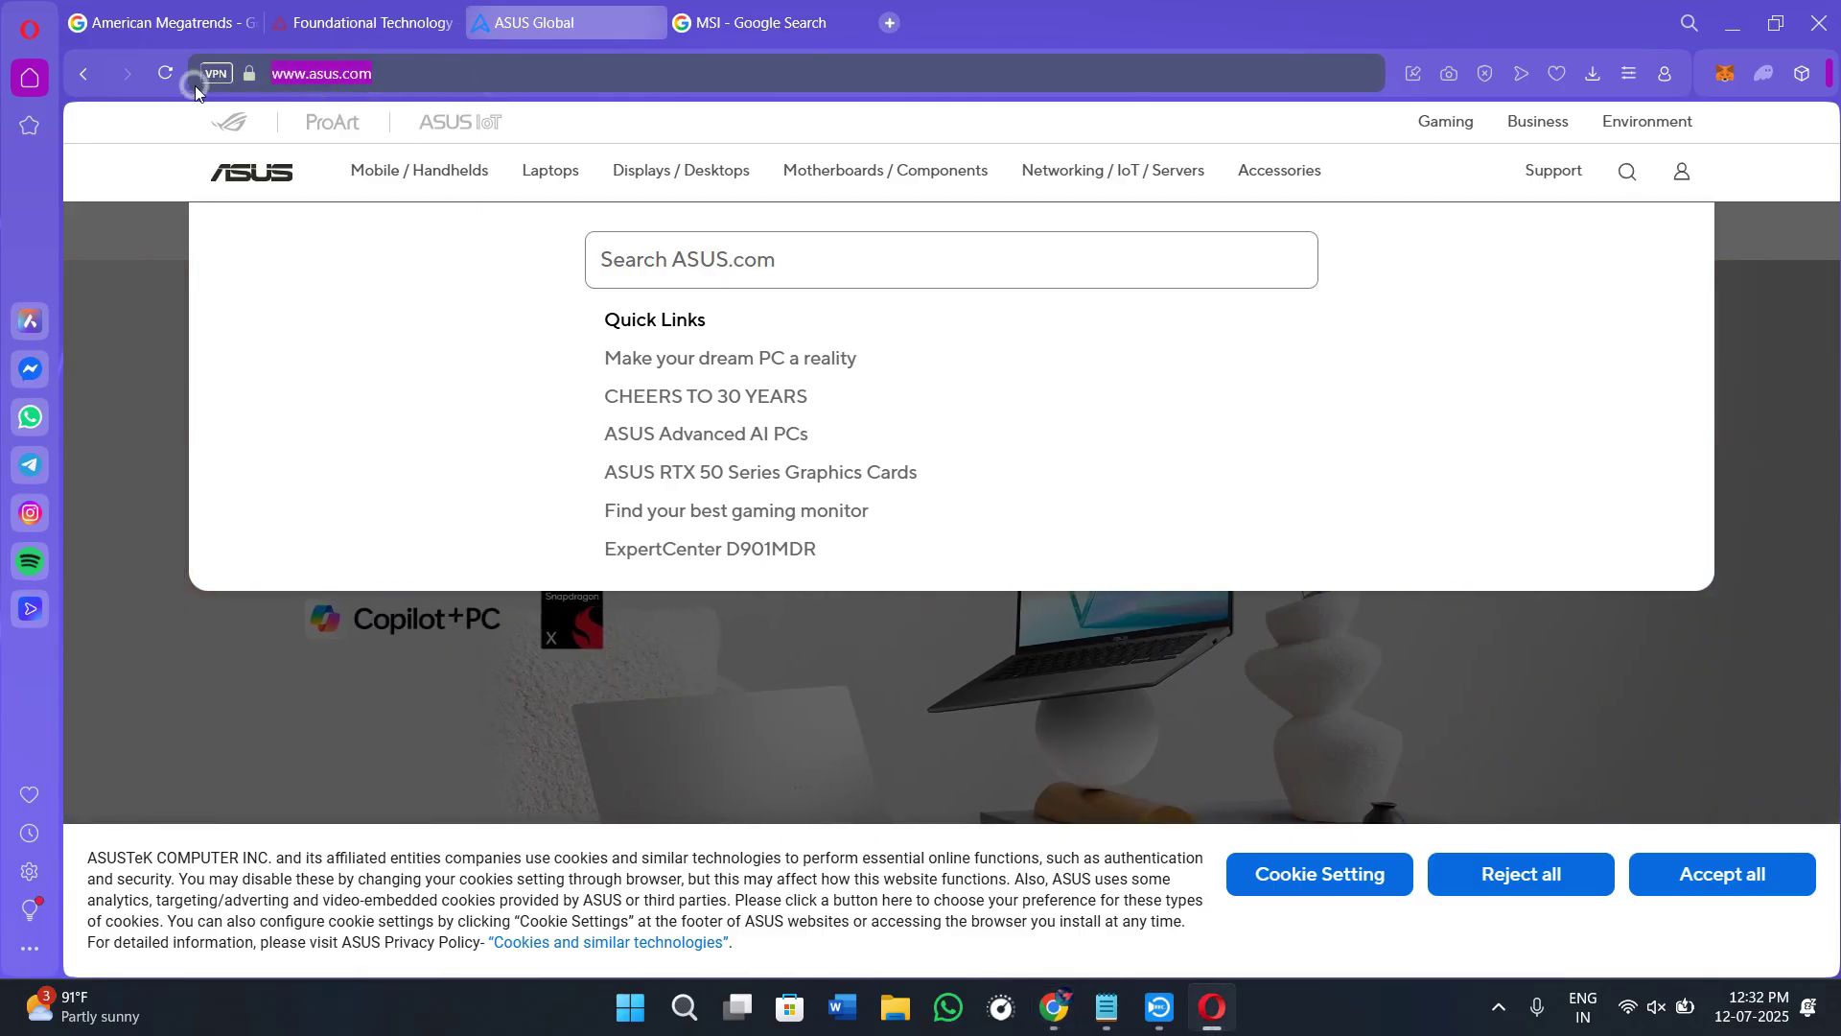
left_click(748, 23)
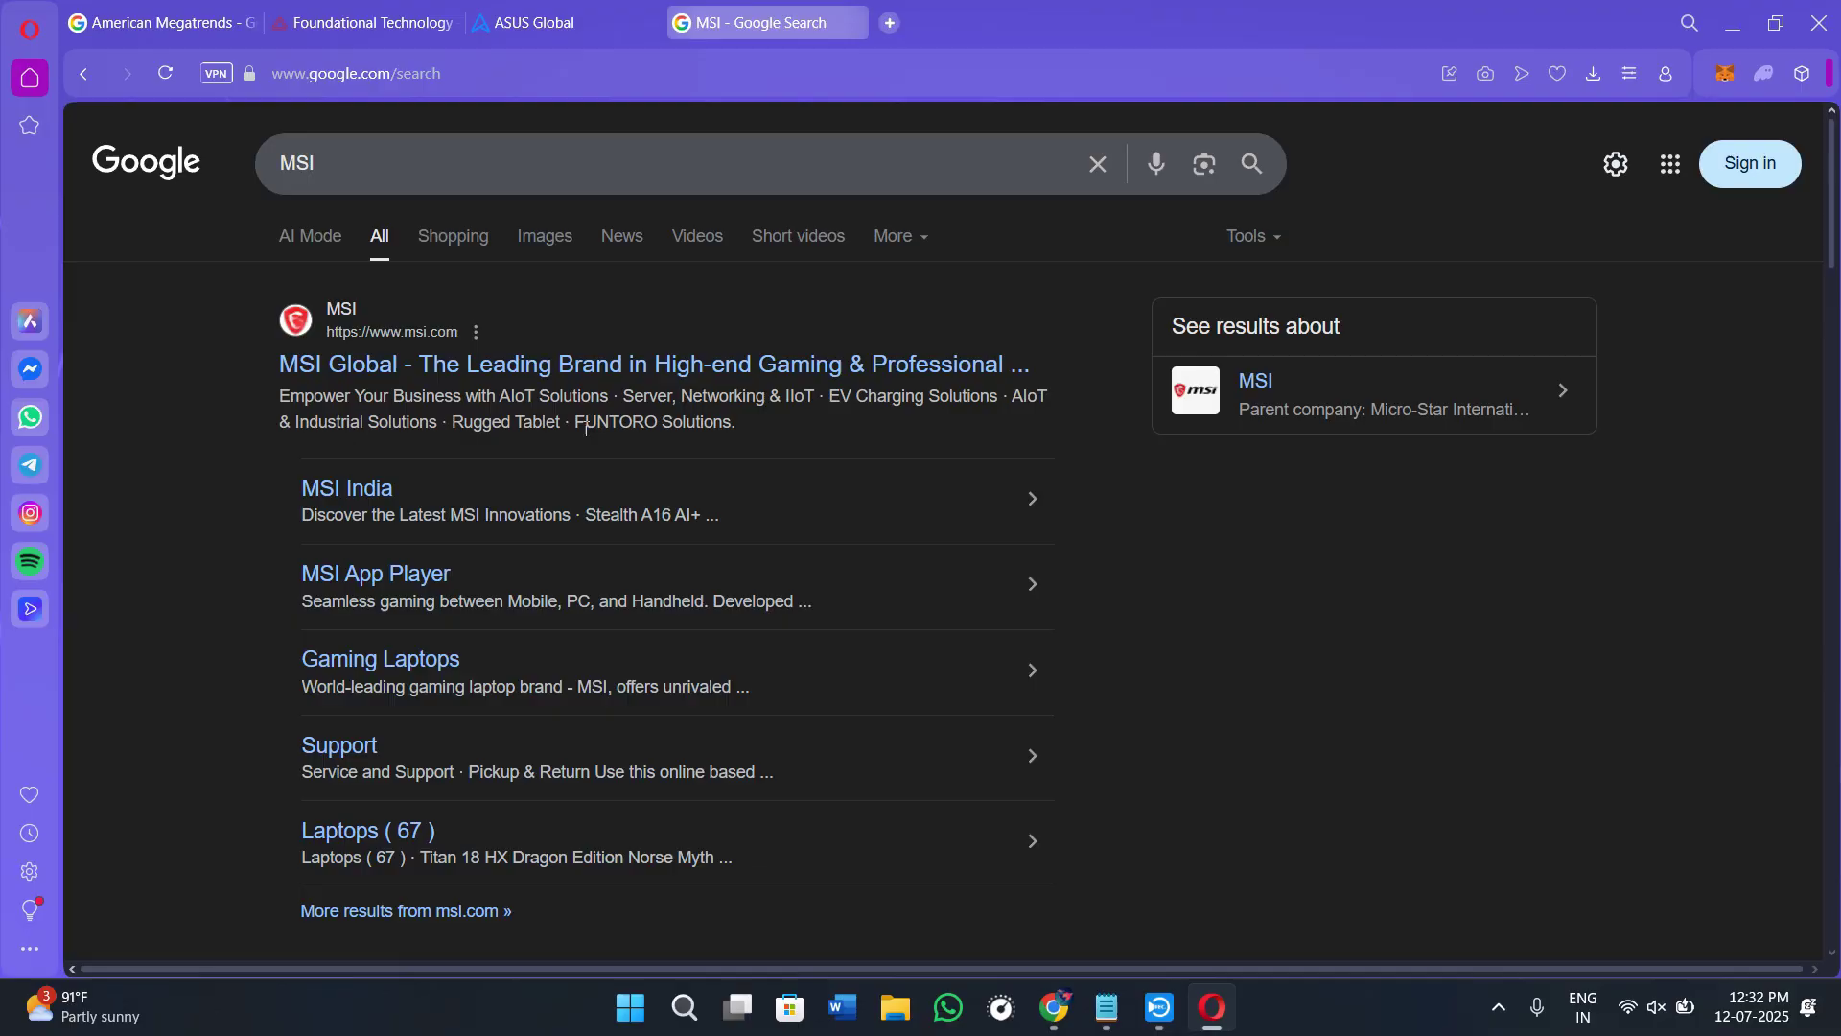
left_click(587, 374)
left_click(500, 7)
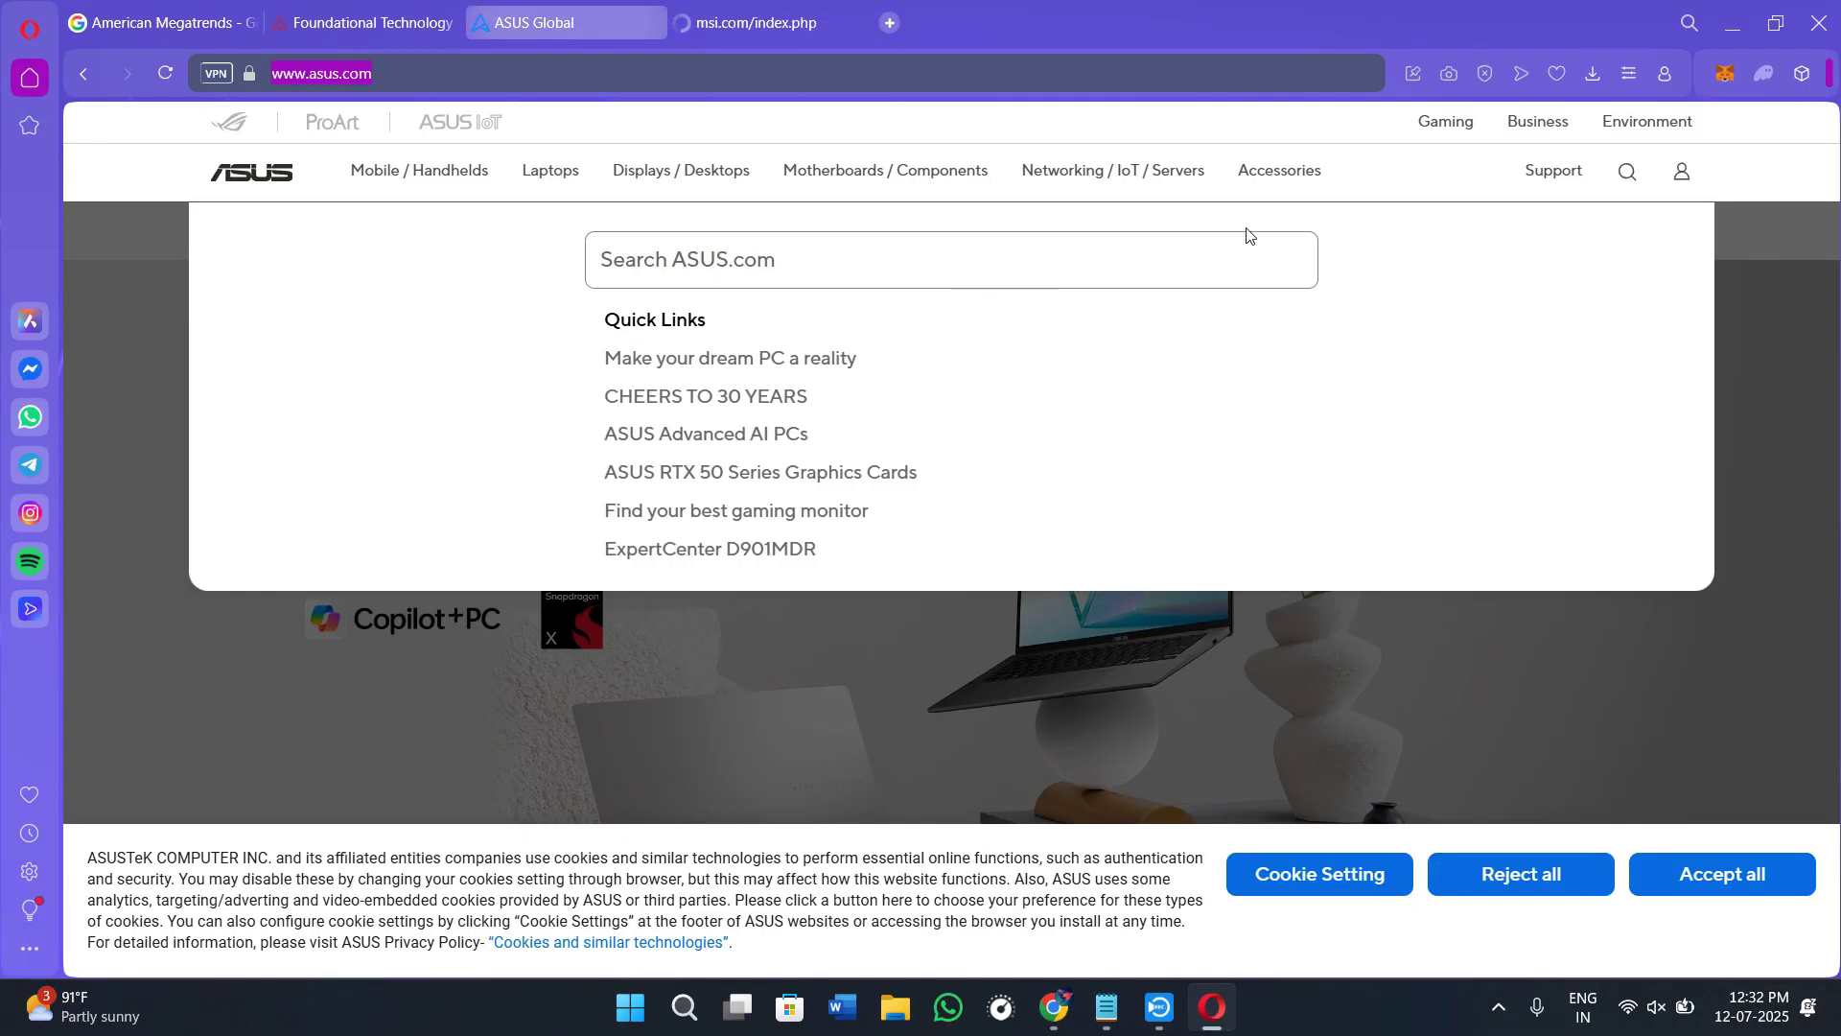
Search asus.com for 'motherboard', replacing the earlier 'ASUS' query.
left_click(999, 255)
type("ASUS")
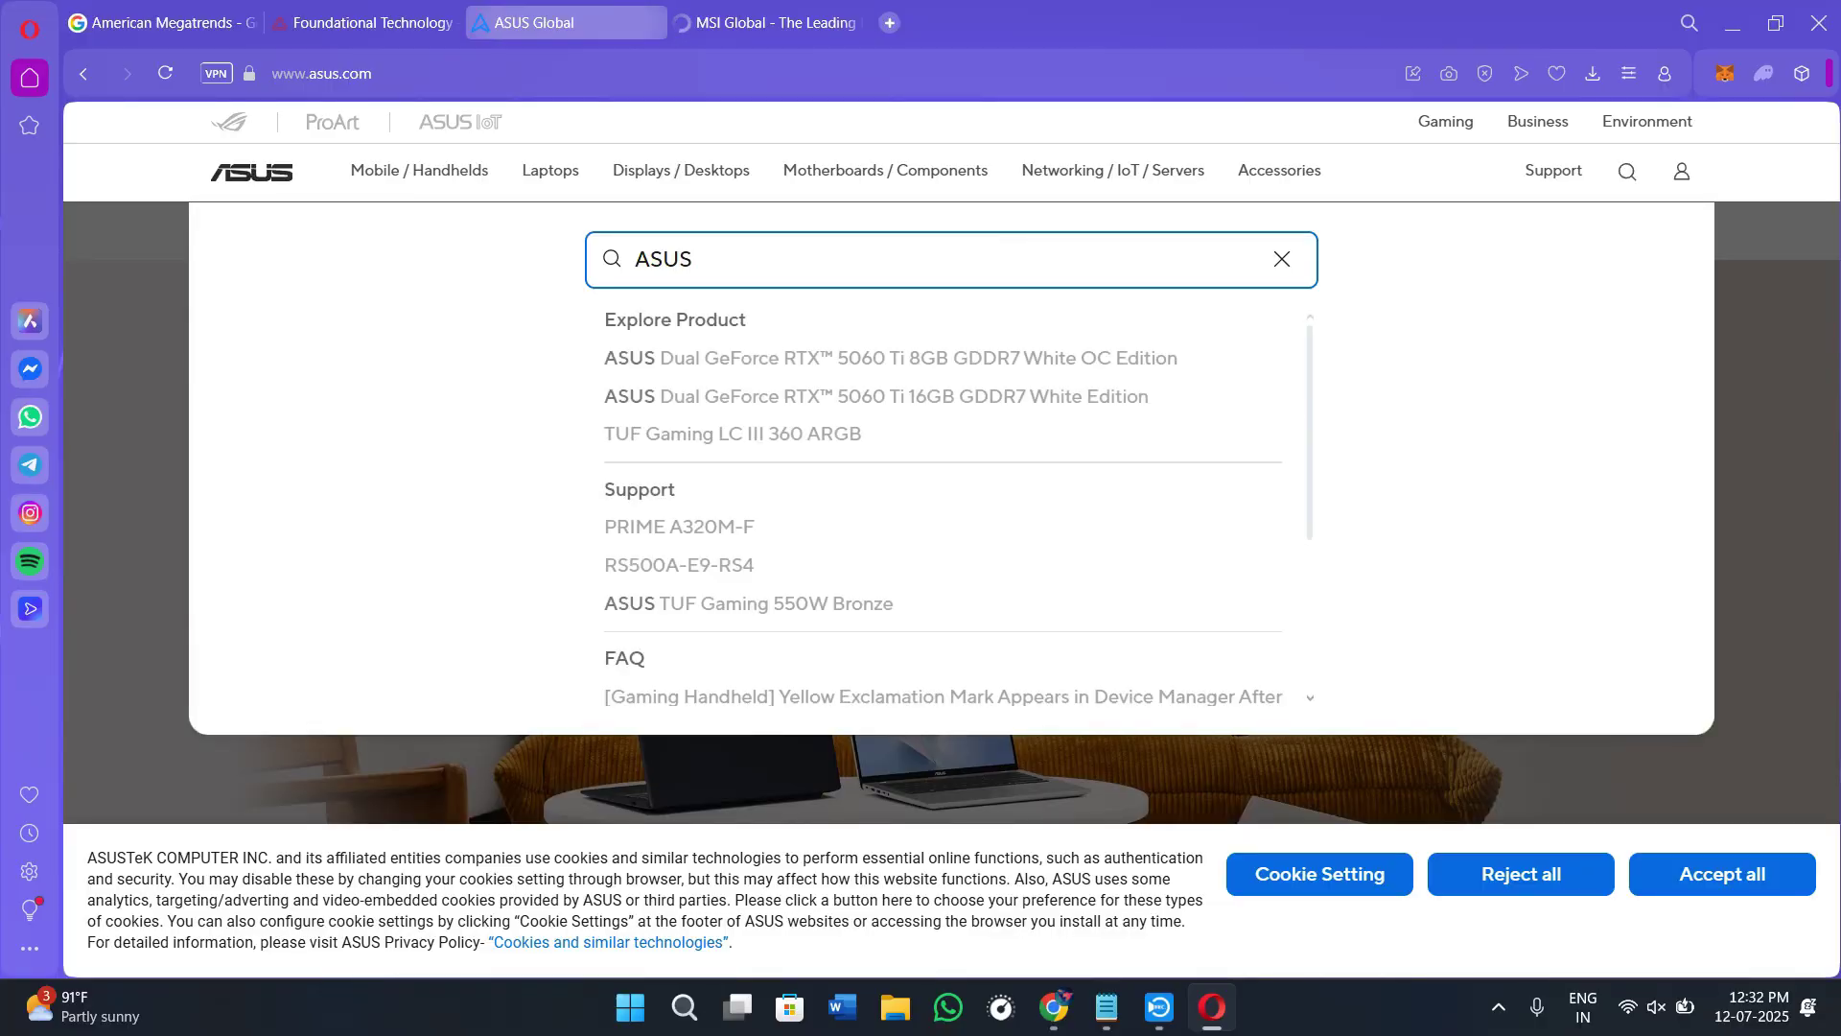
left_click(1053, 1007)
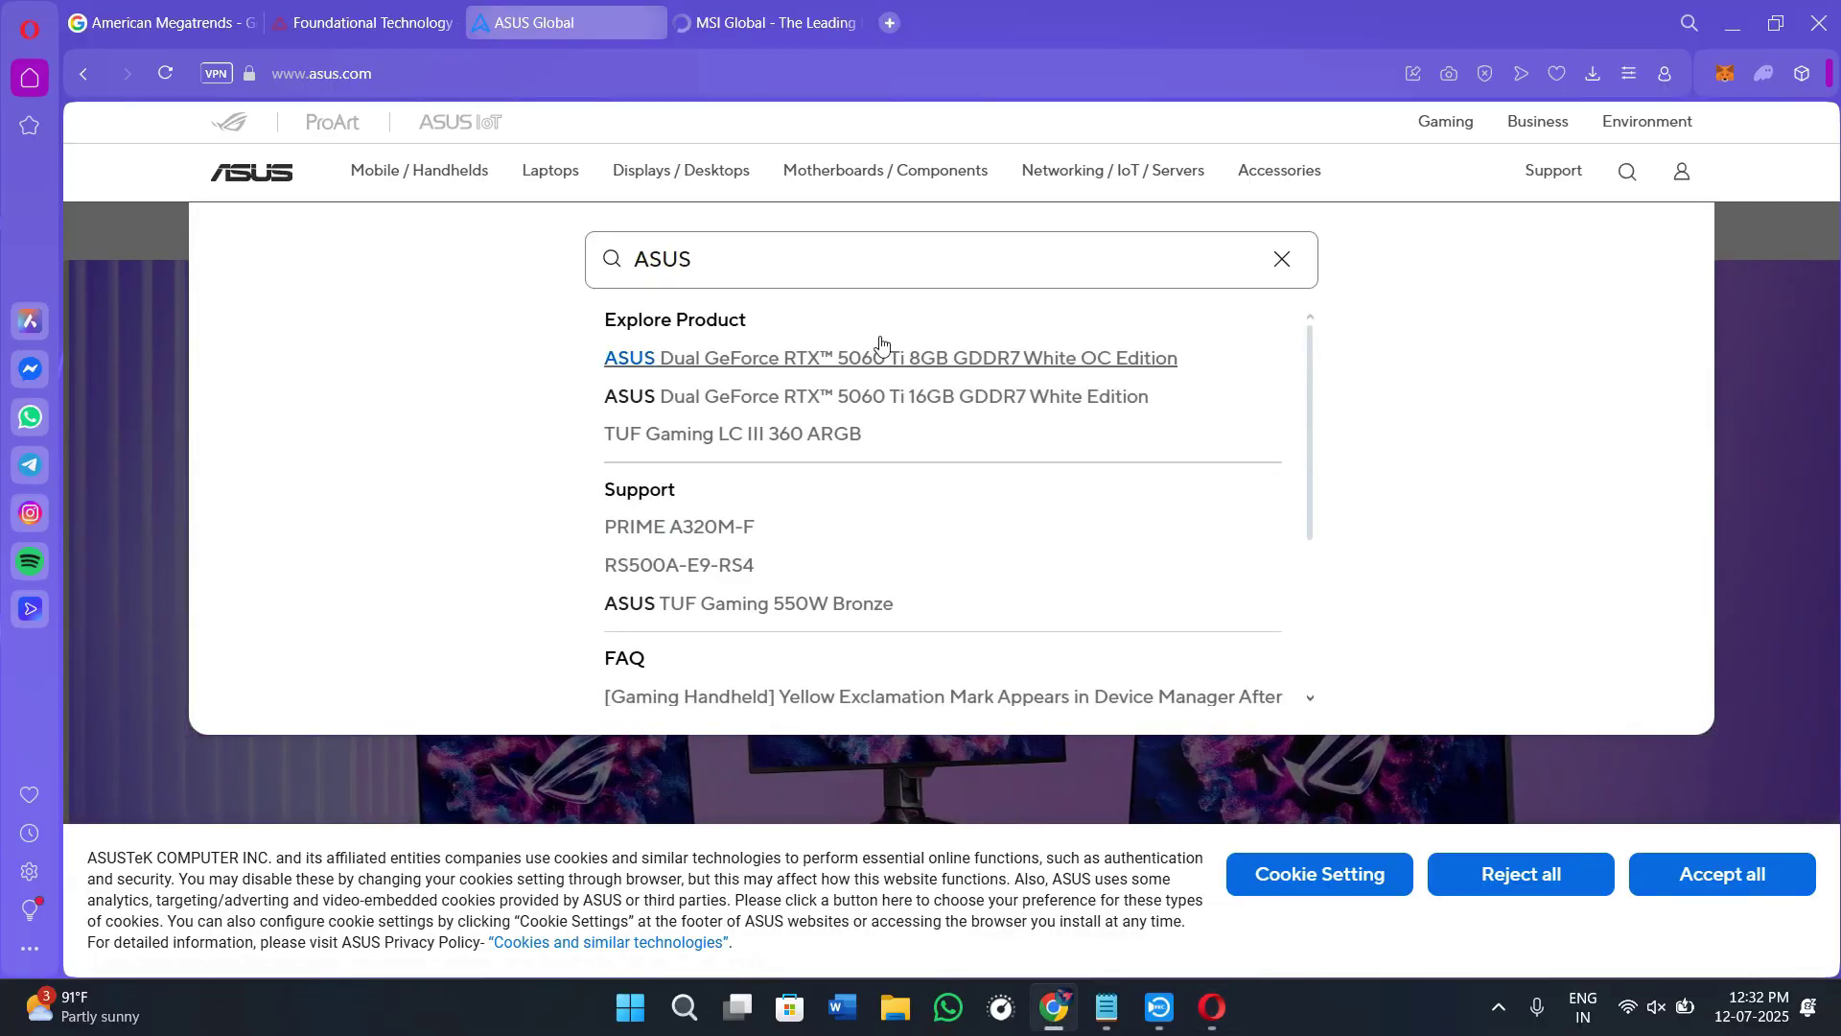
left_click(768, 259)
key("ctrl+a")
type("motherboard")
key("Return")
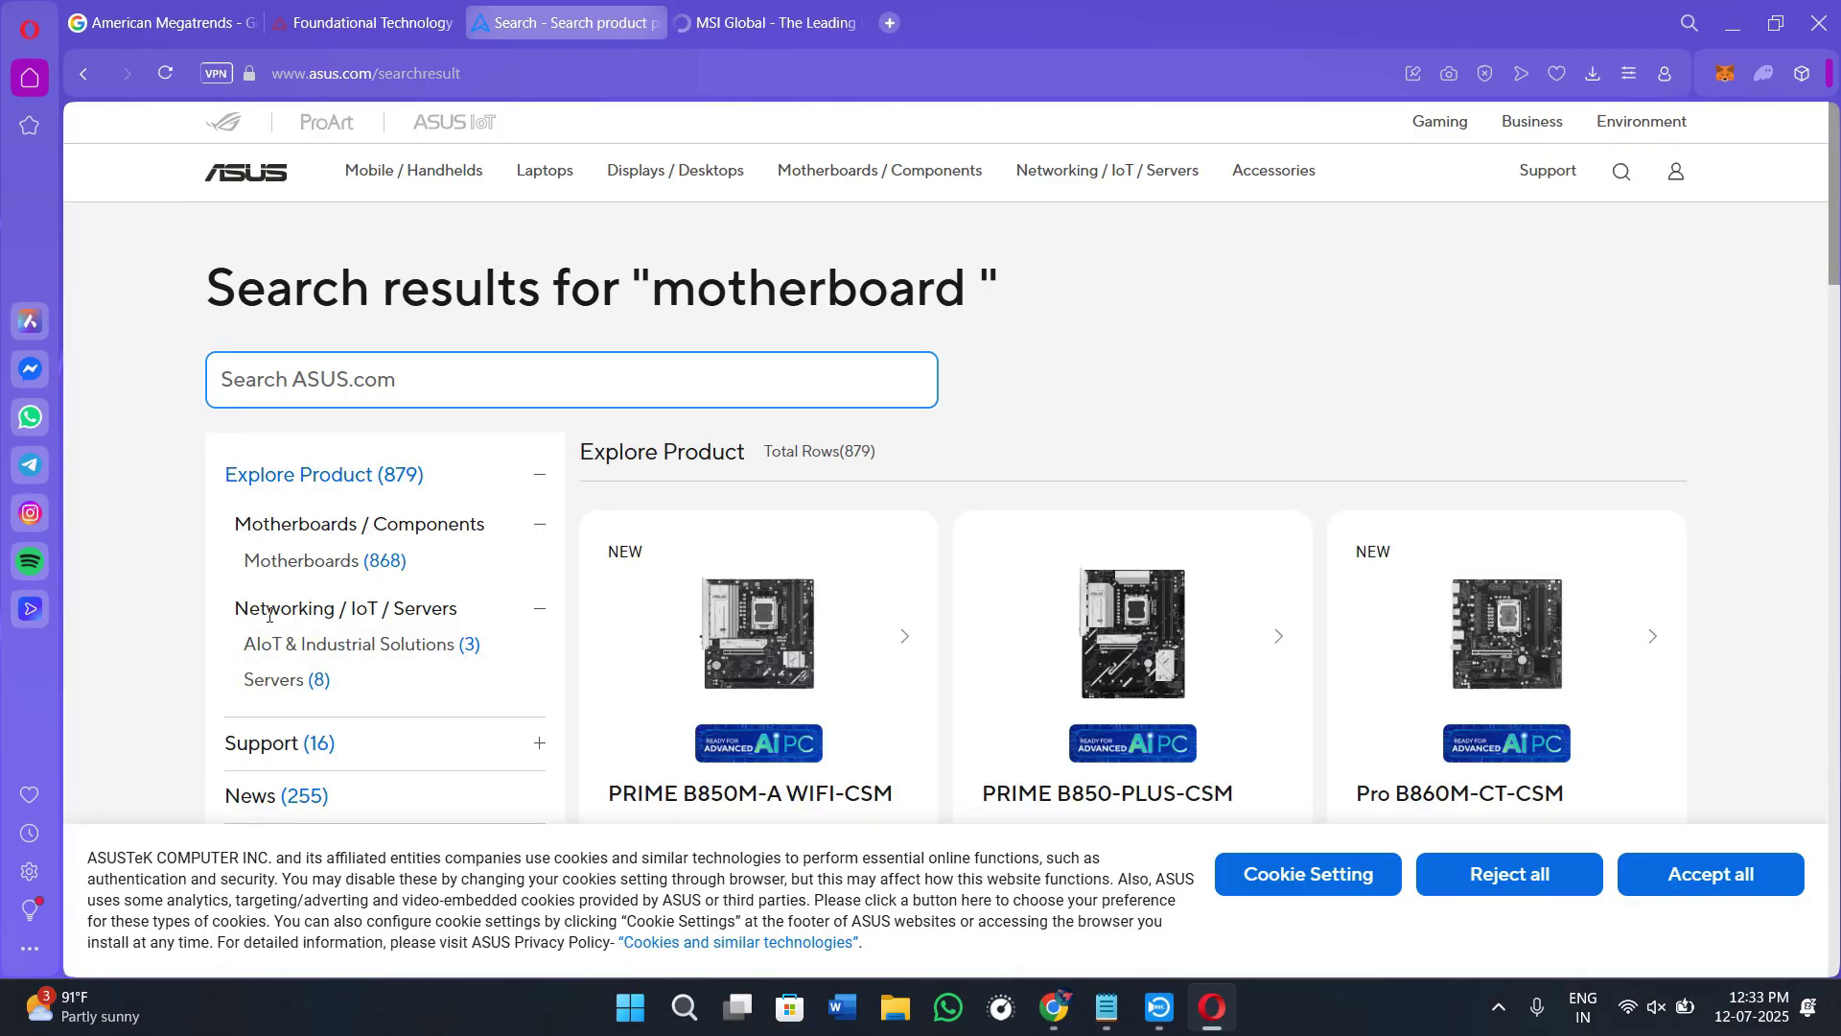
Scroll through the motherboard product cards in the asus.com results and back up.
scroll(520, 689, "down", 2)
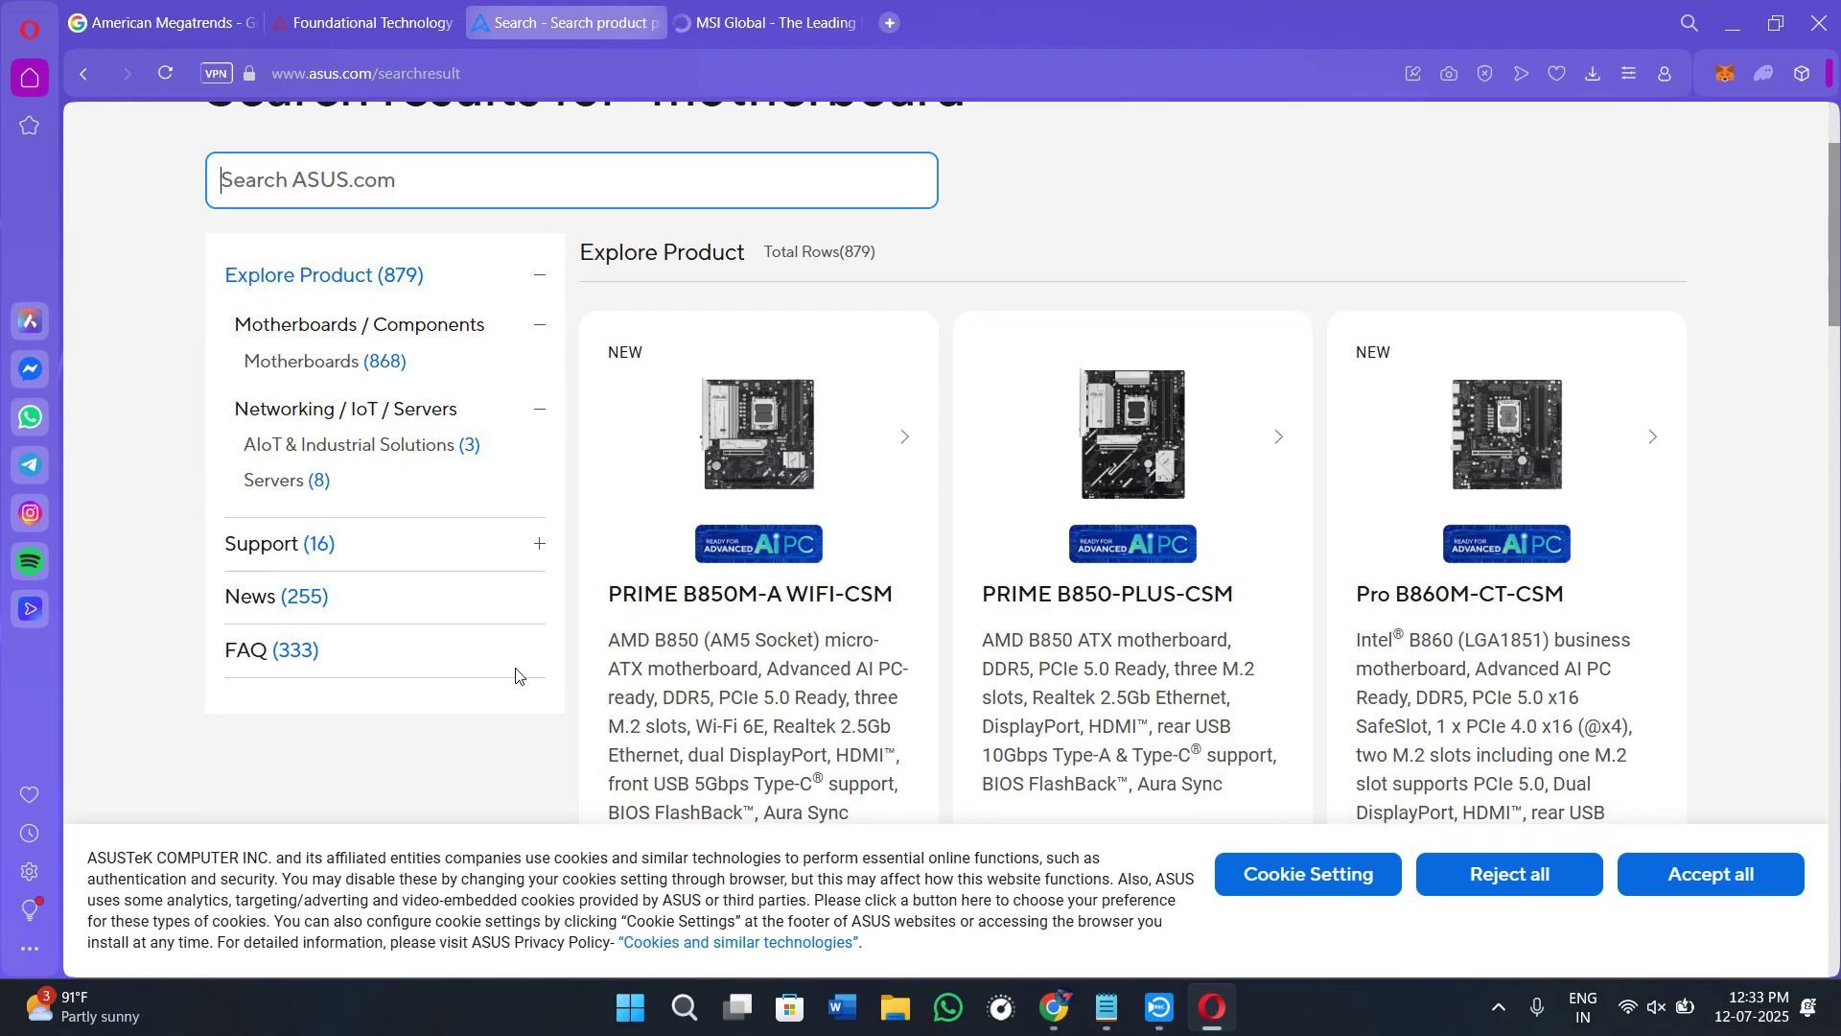
scroll(515, 675, "down", 2)
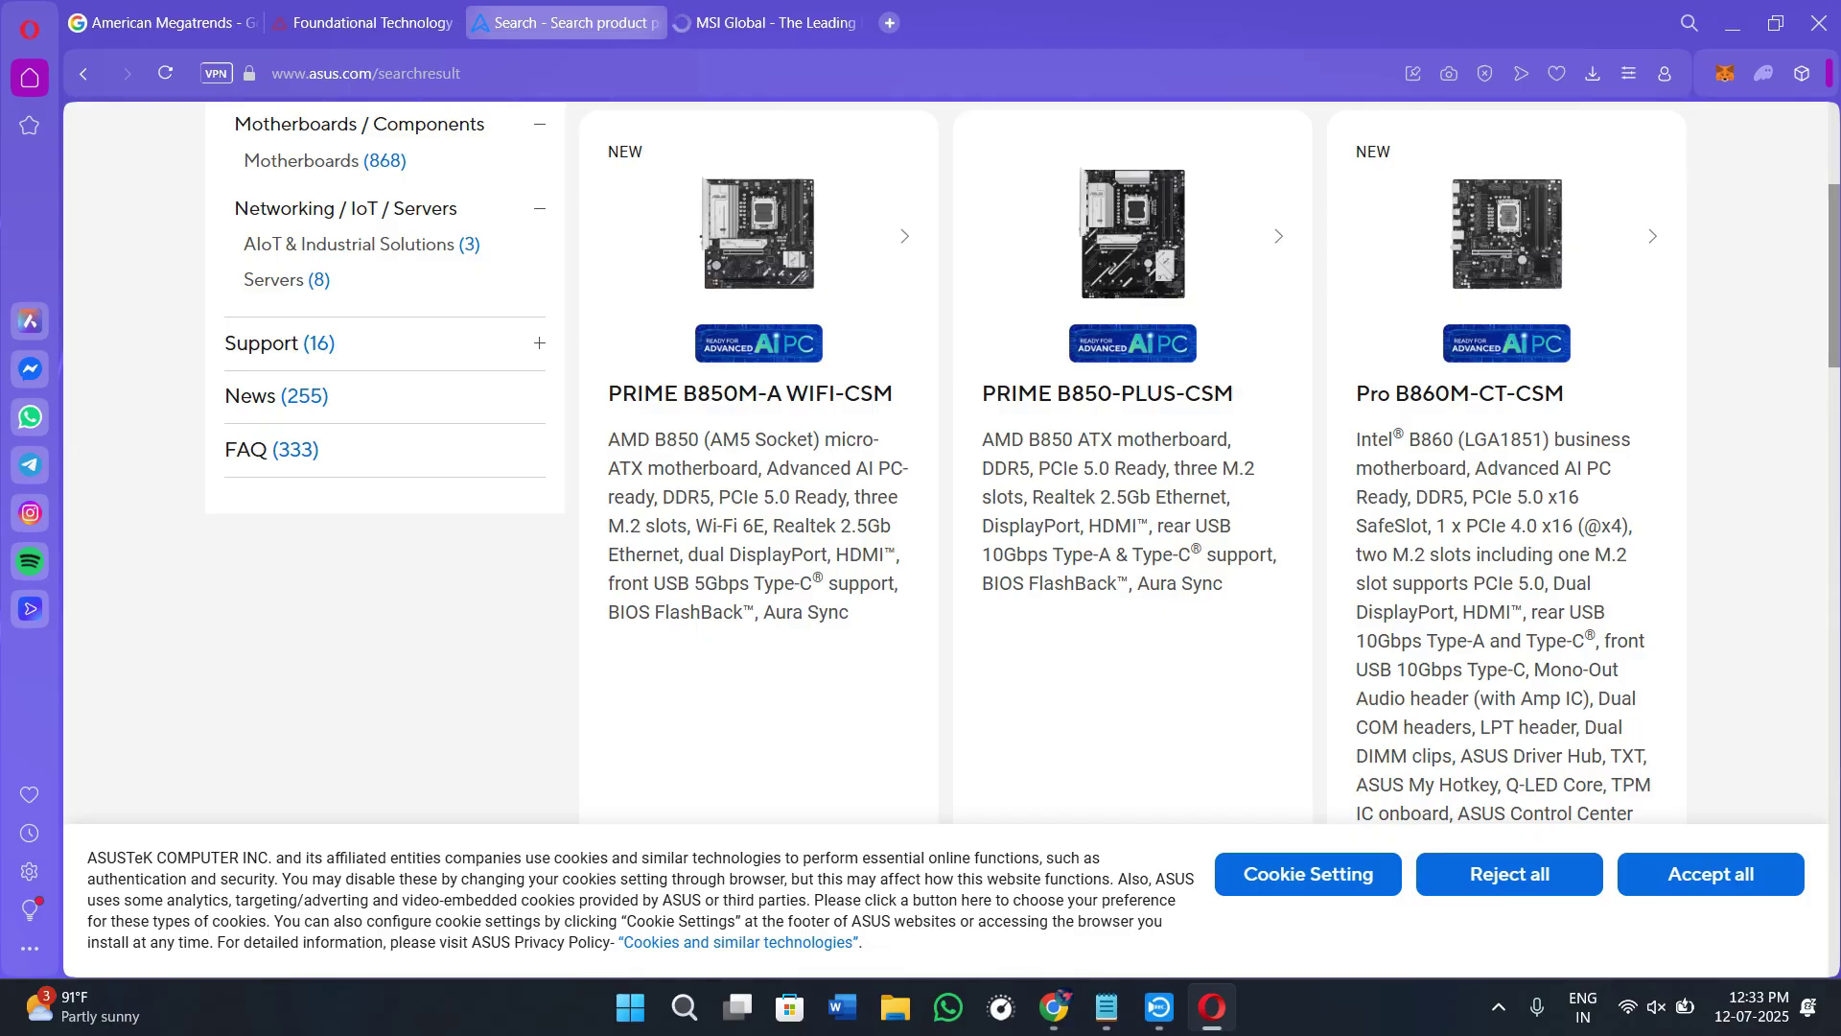
scroll(1075, 662, "up", 2)
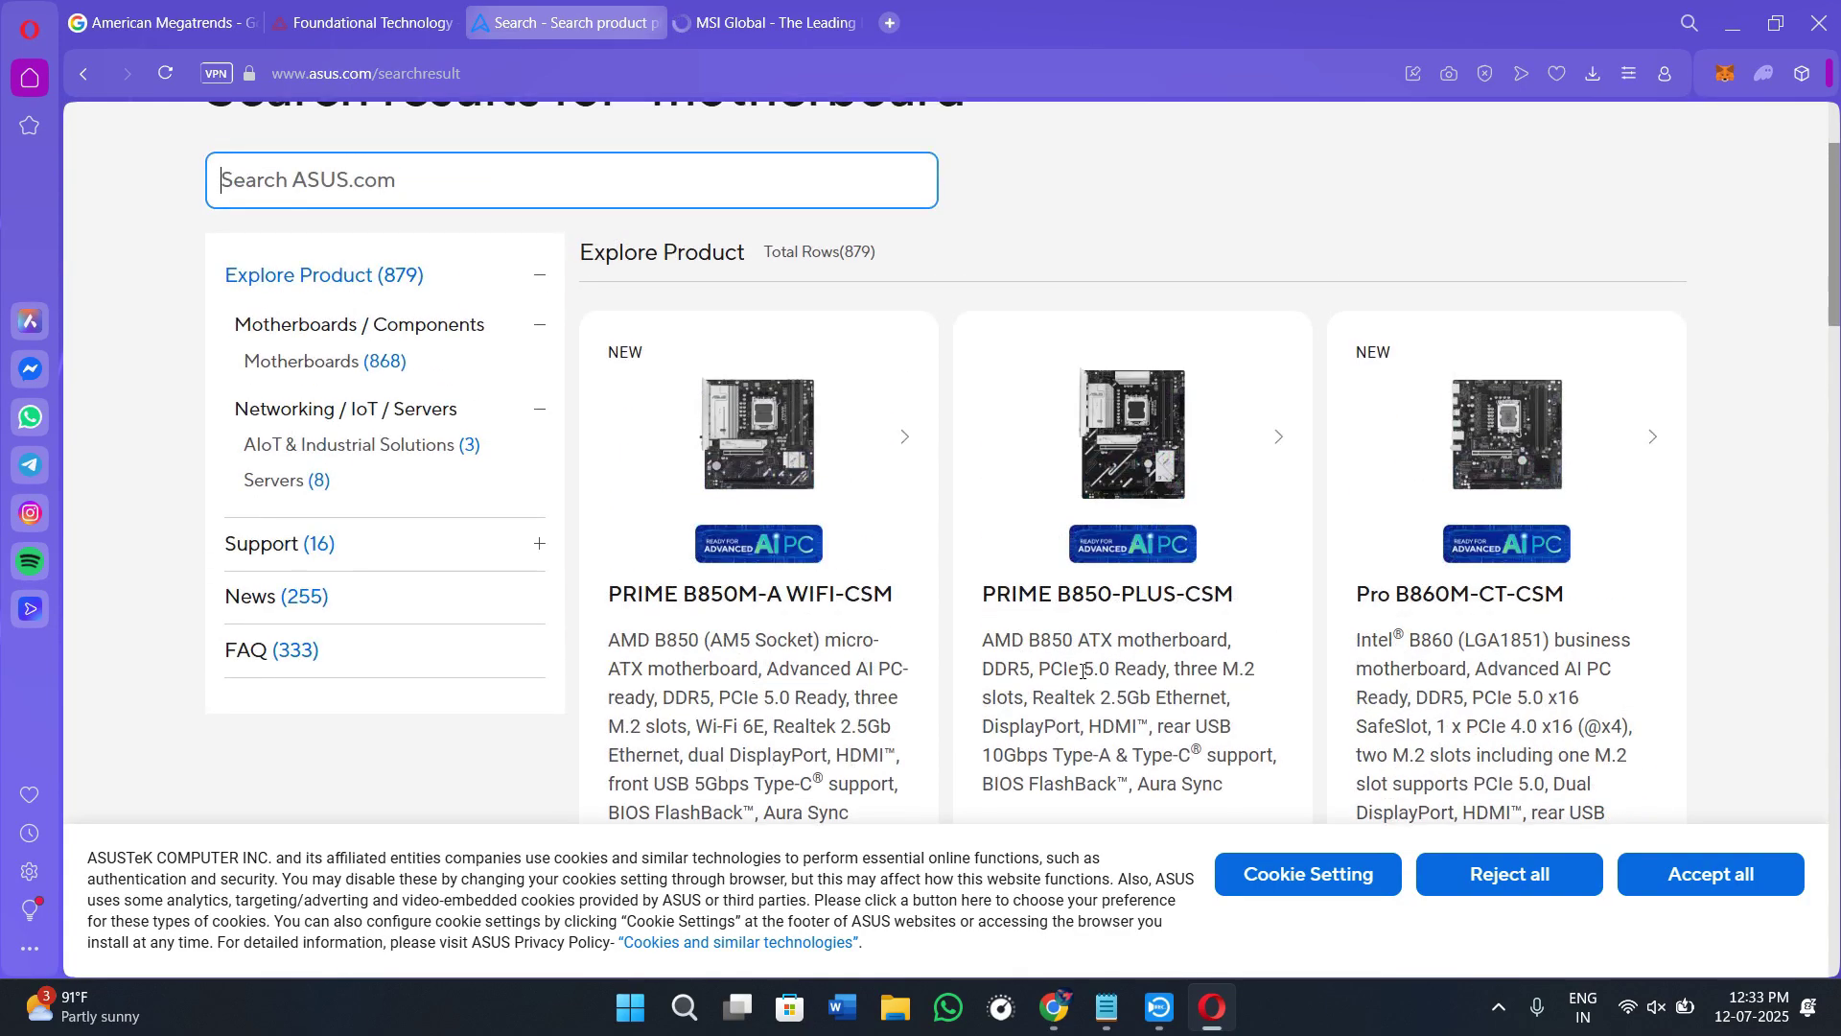
scroll(1082, 679, "down", 2)
scroll(1085, 682, "down", 2)
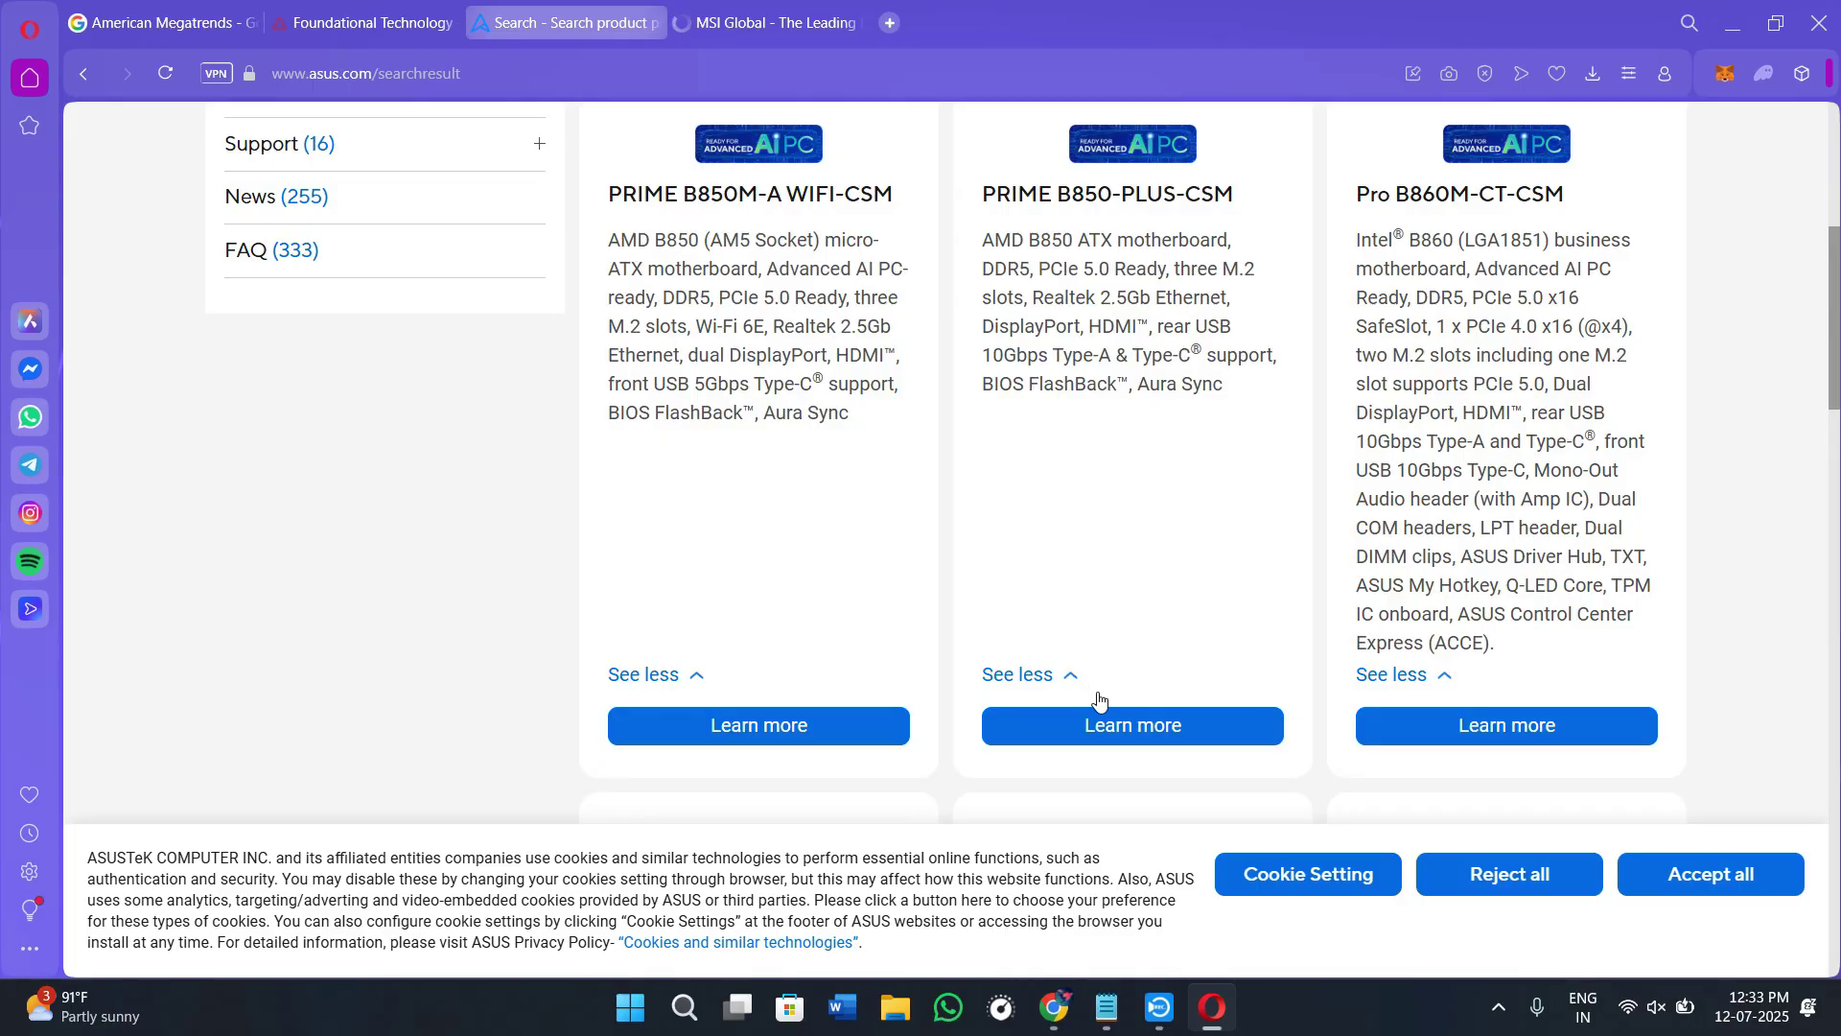
scroll(1099, 700, "down", 2)
scroll(1092, 724, "down", 4)
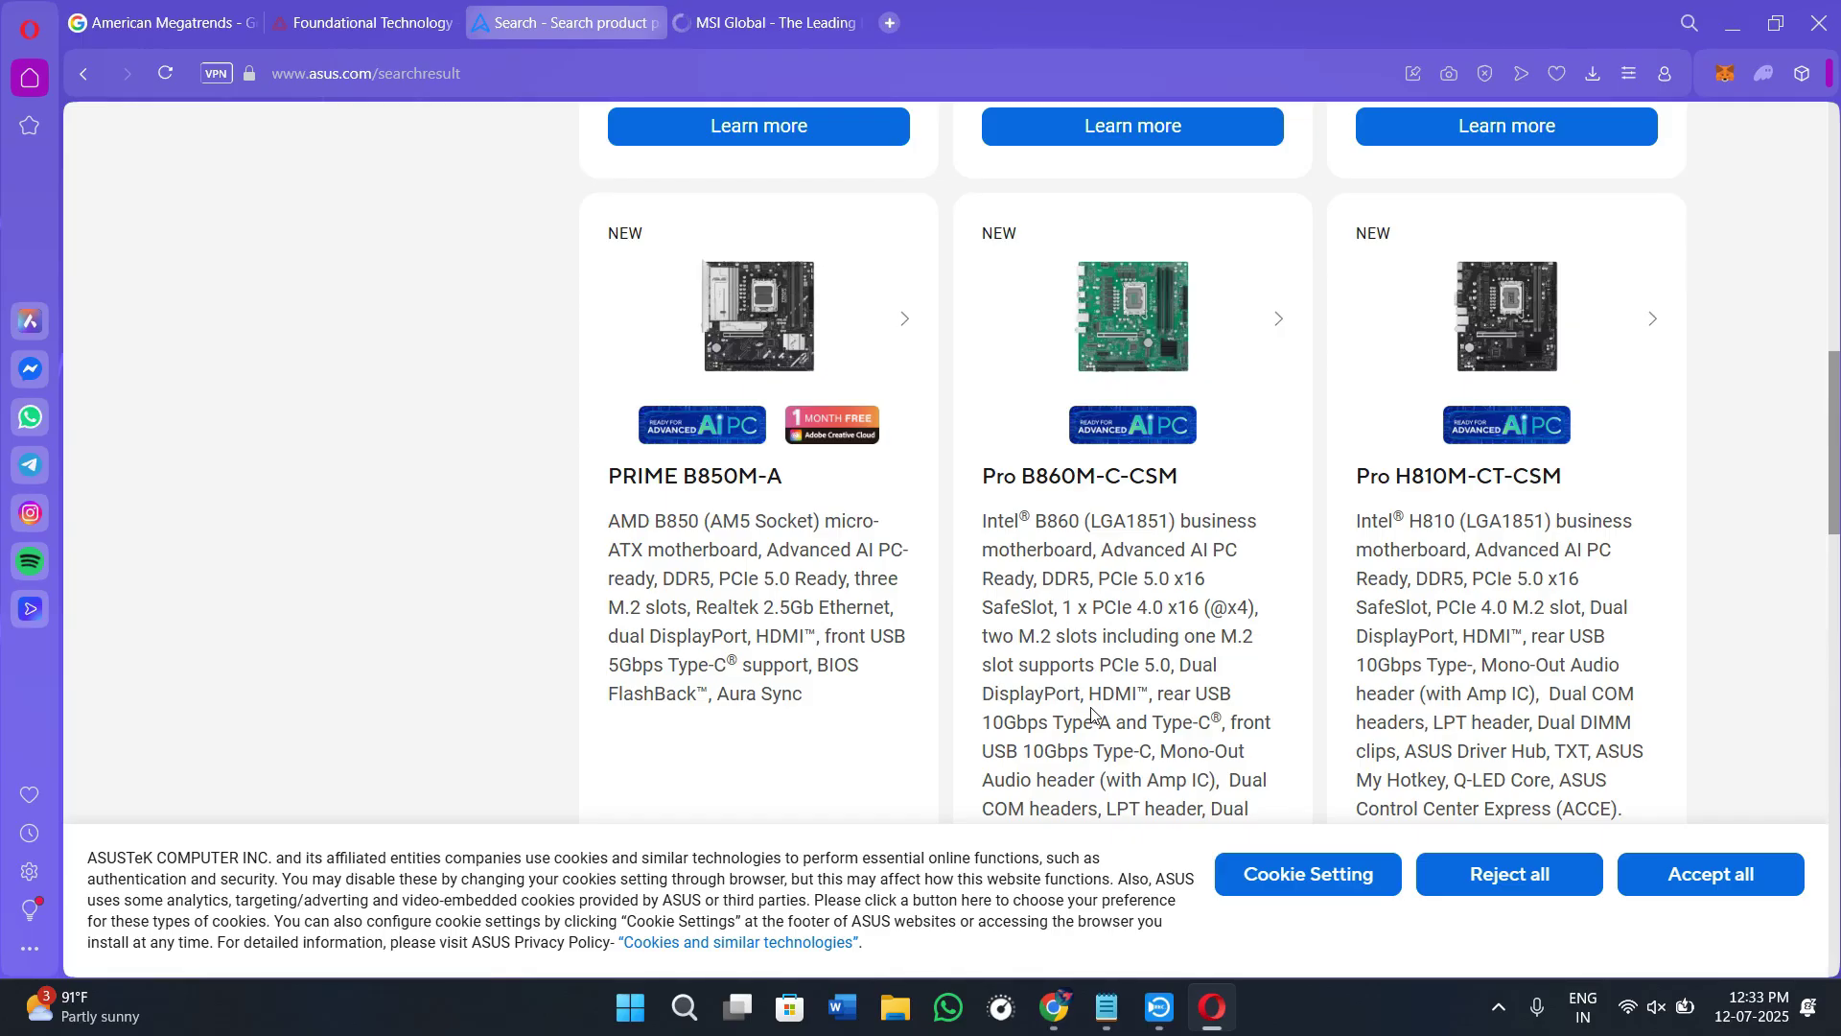
scroll(1090, 711, "up", 8)
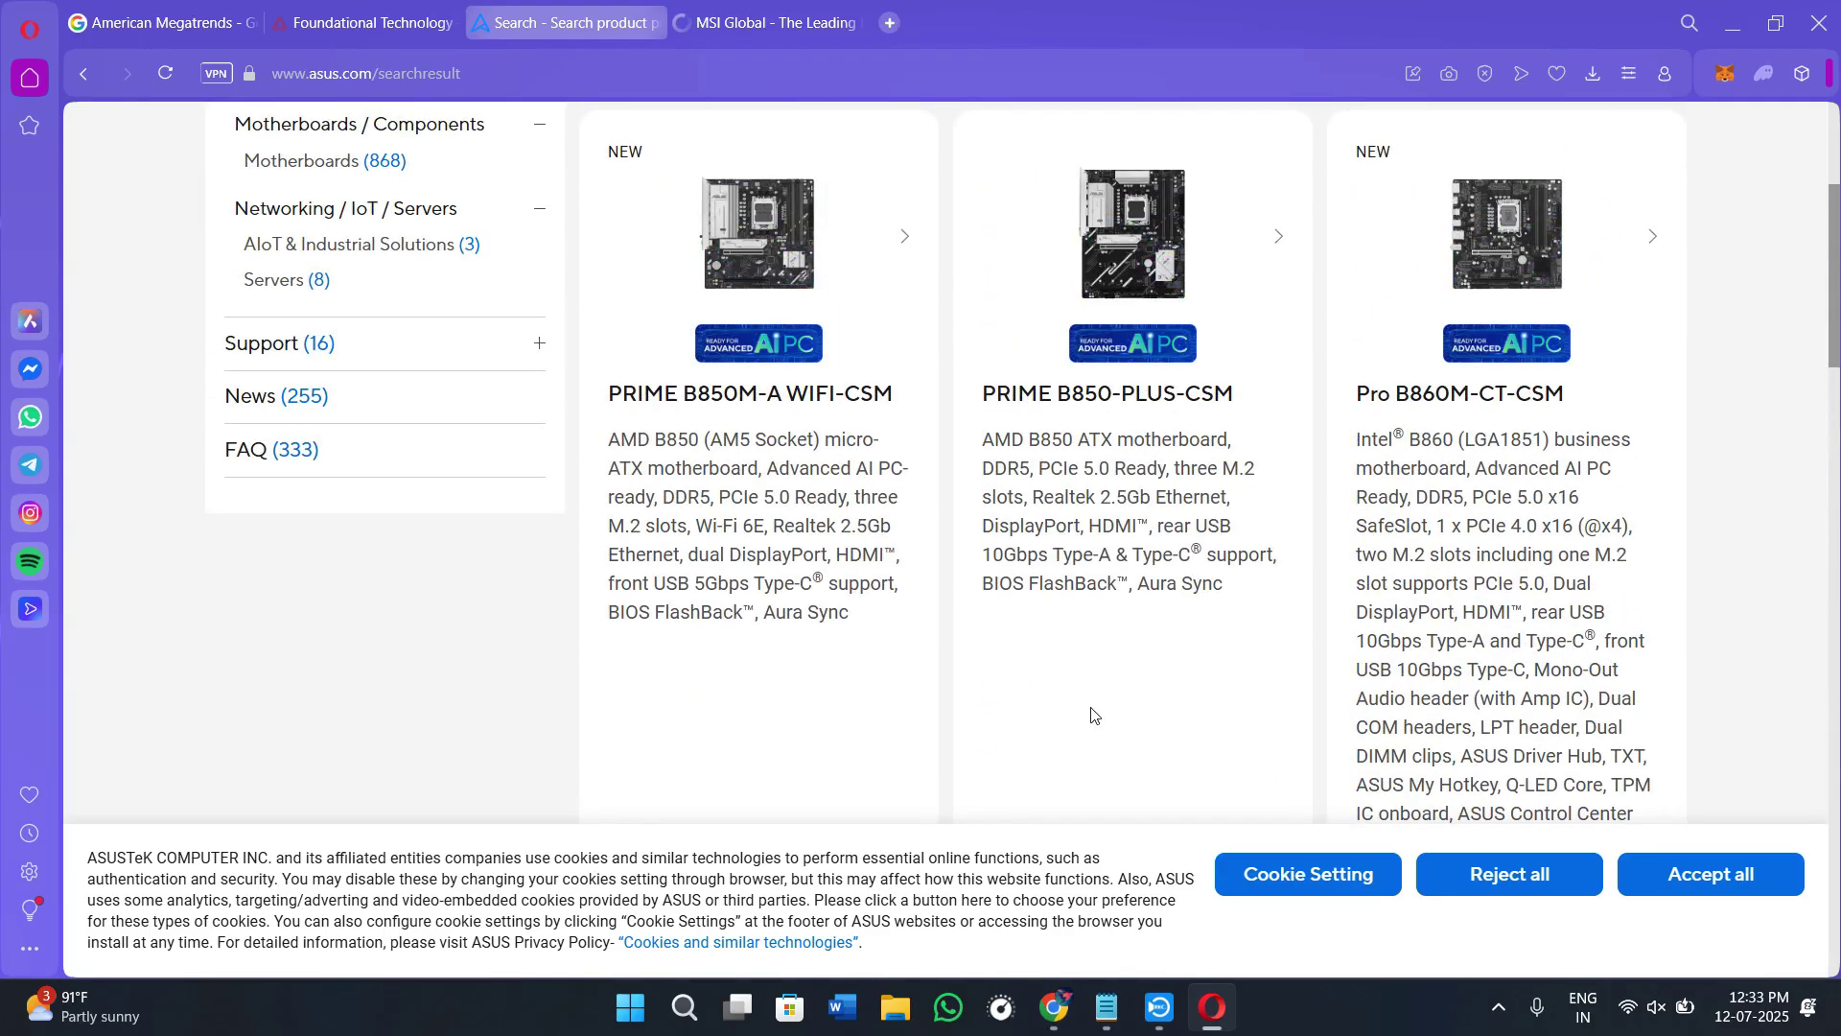
scroll(1091, 715, "up", 4)
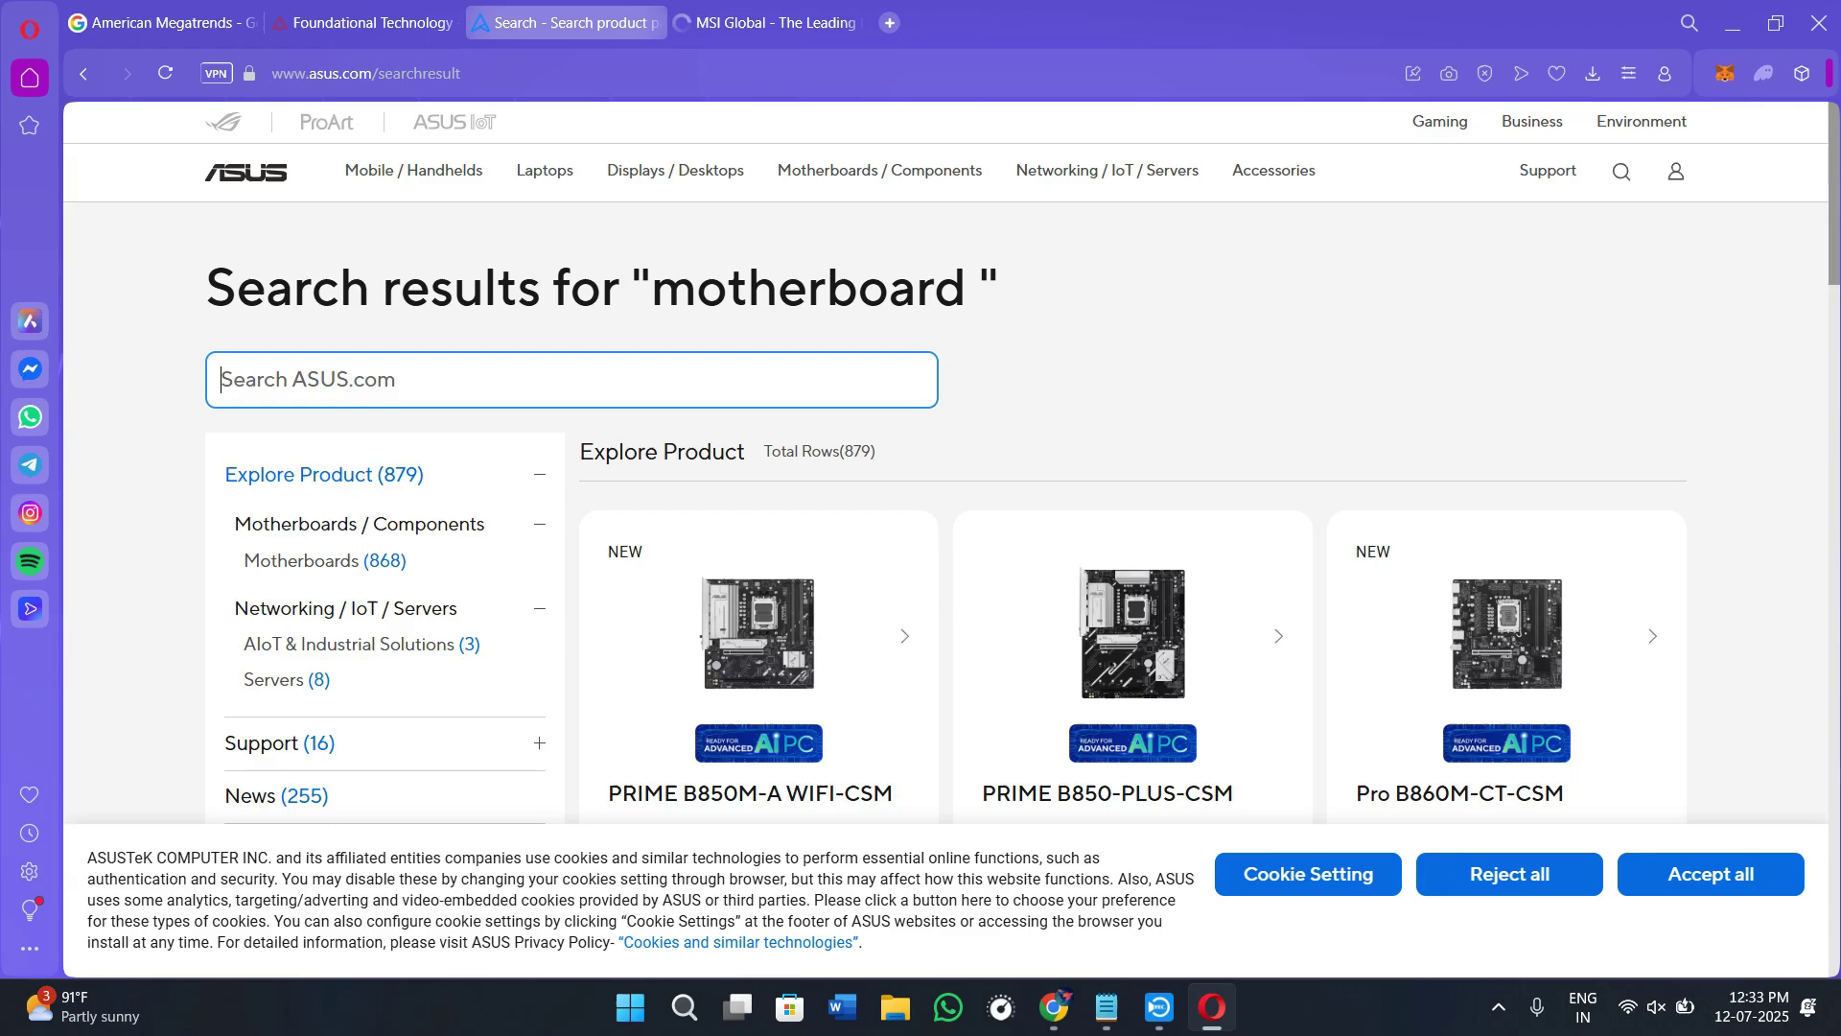
left_click(639, 1023)
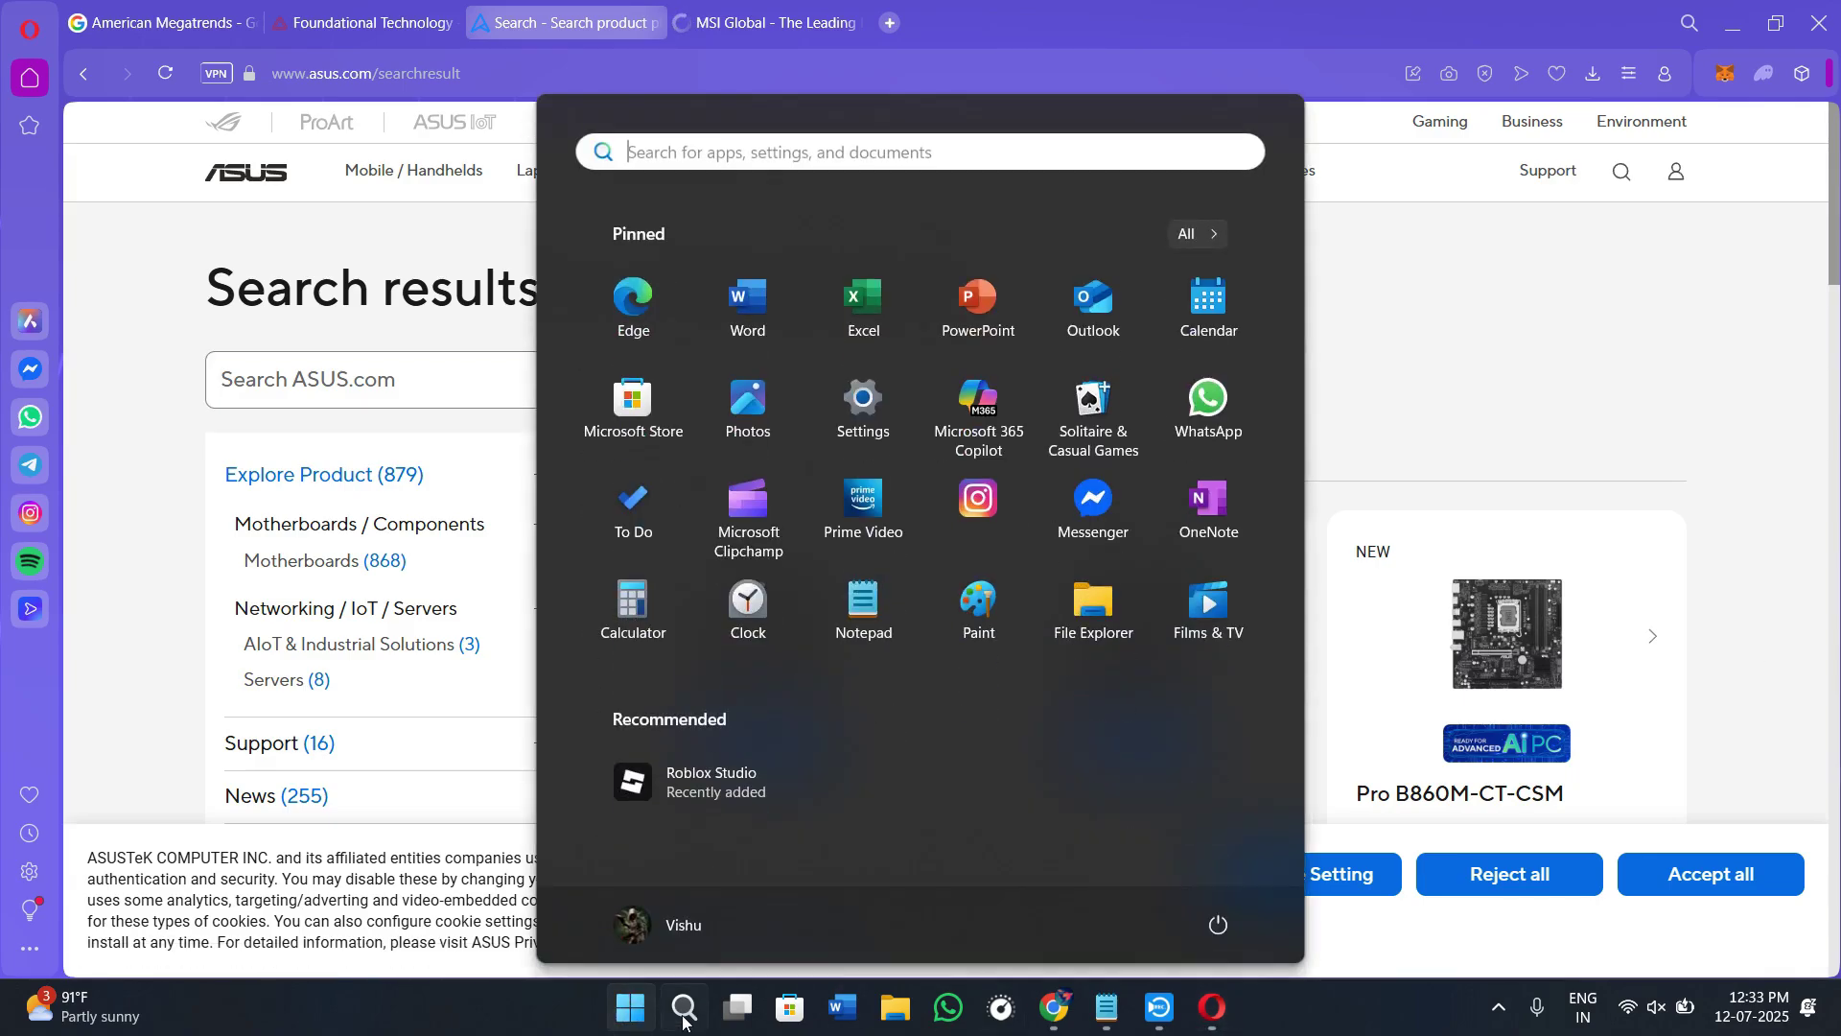
left_click(1216, 927)
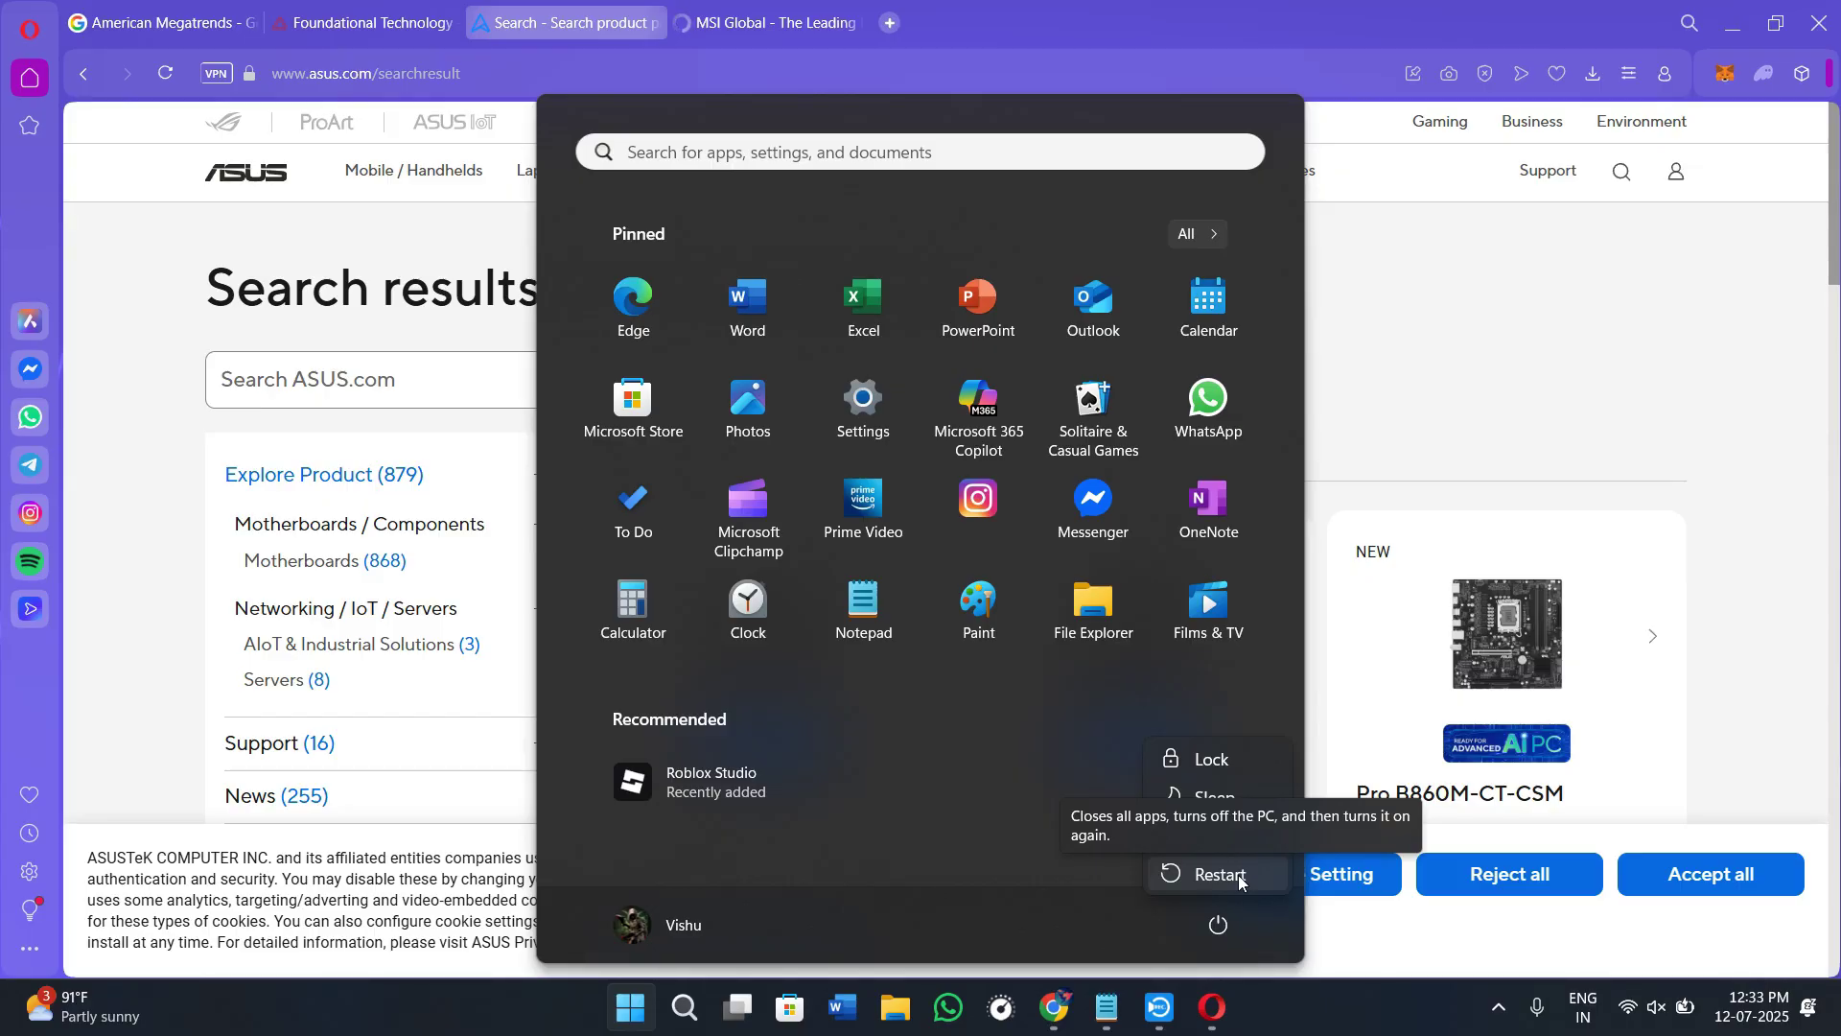
key("Escape")
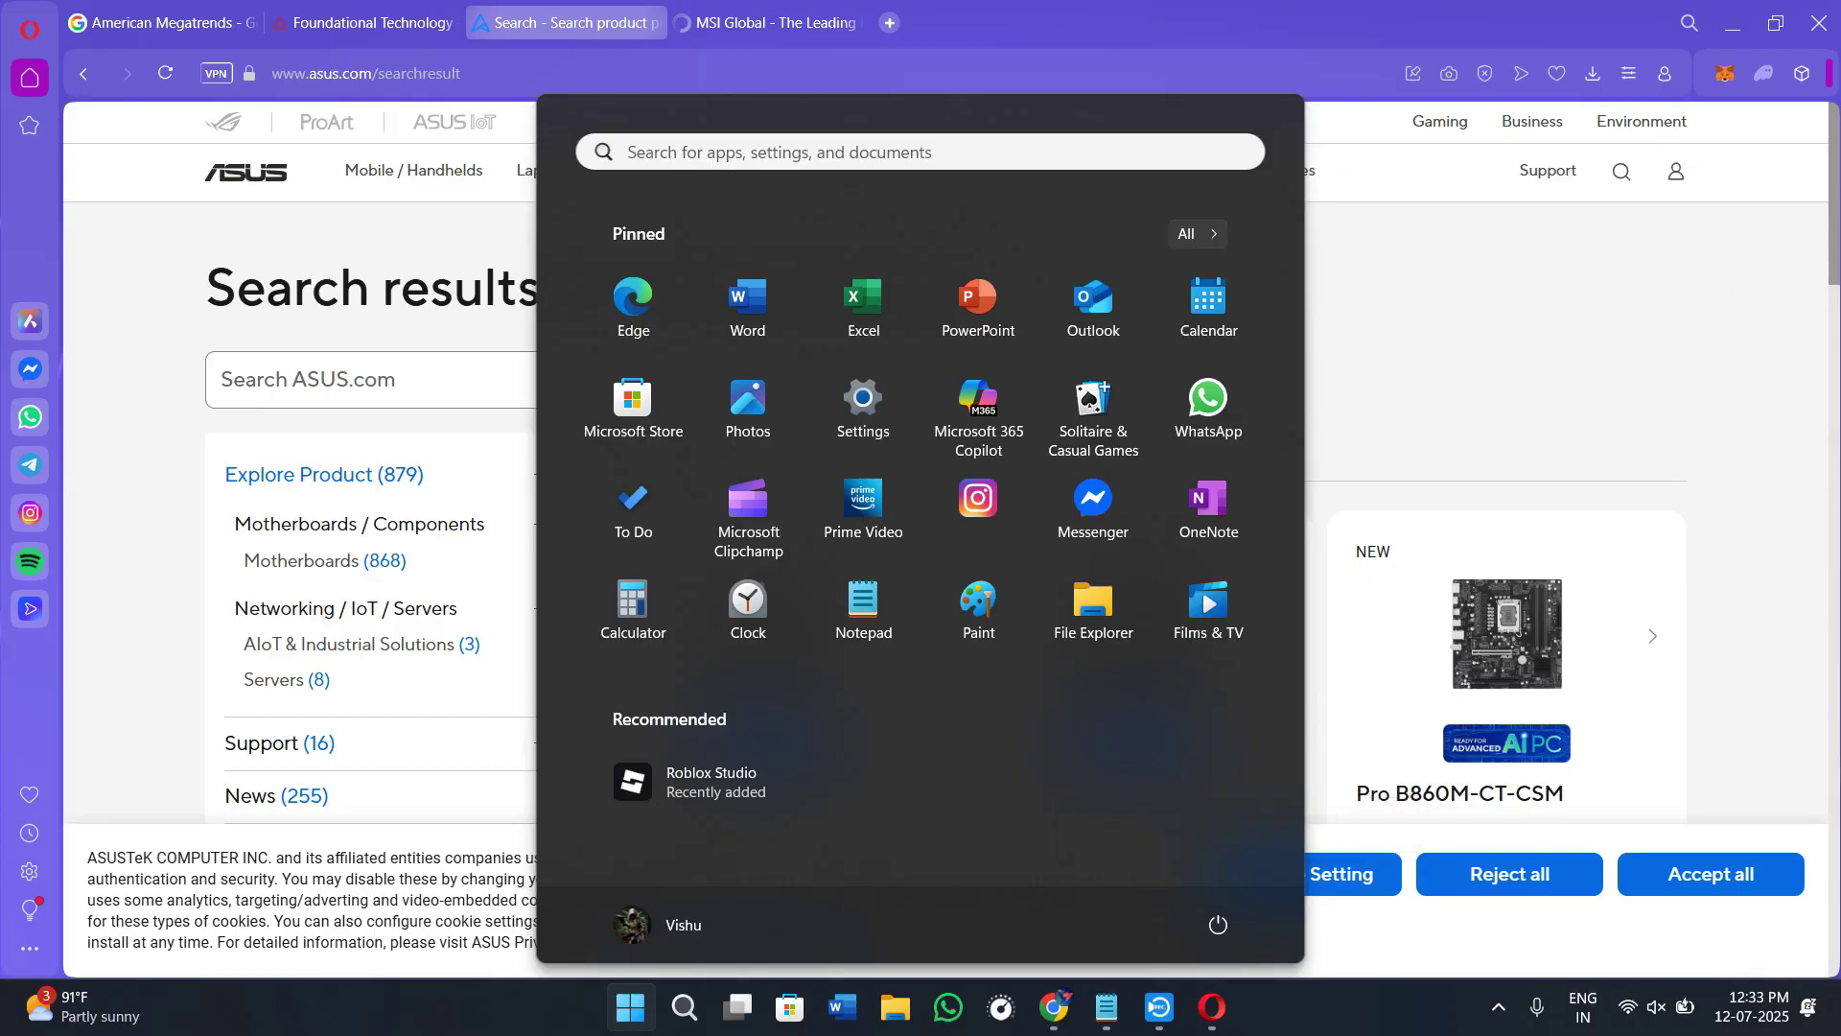
key("Escape")
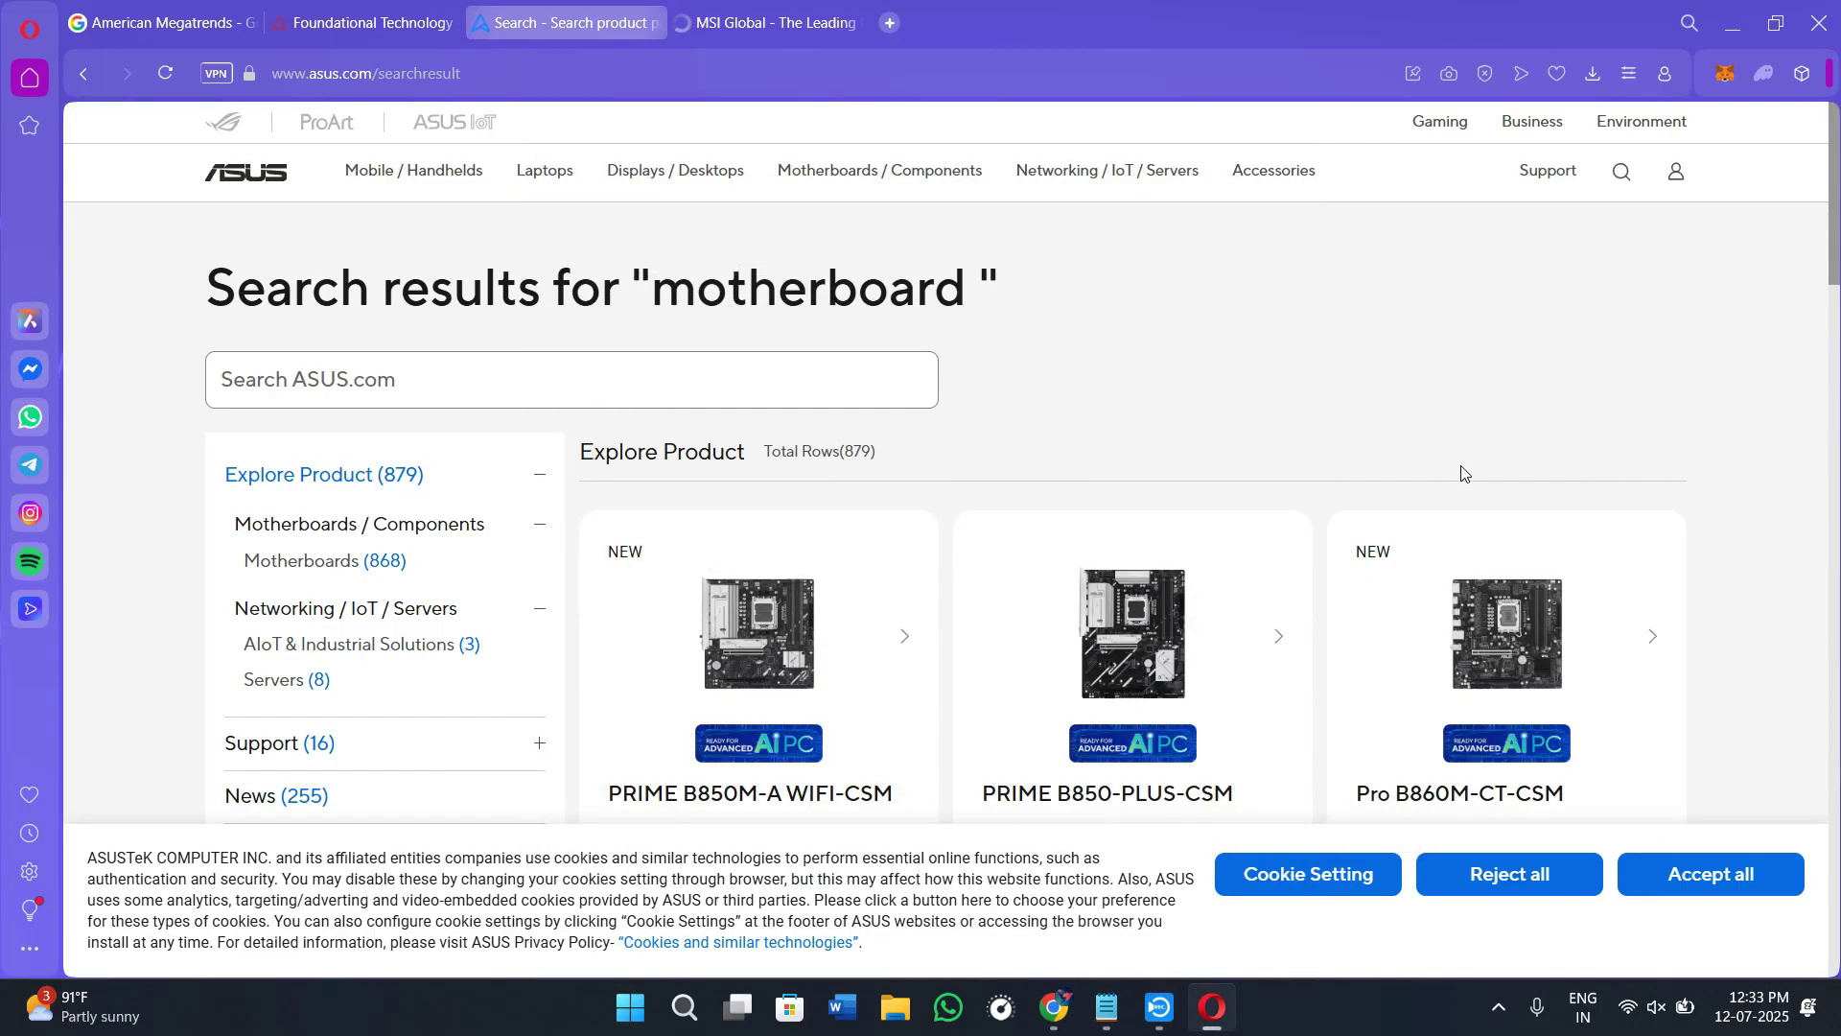